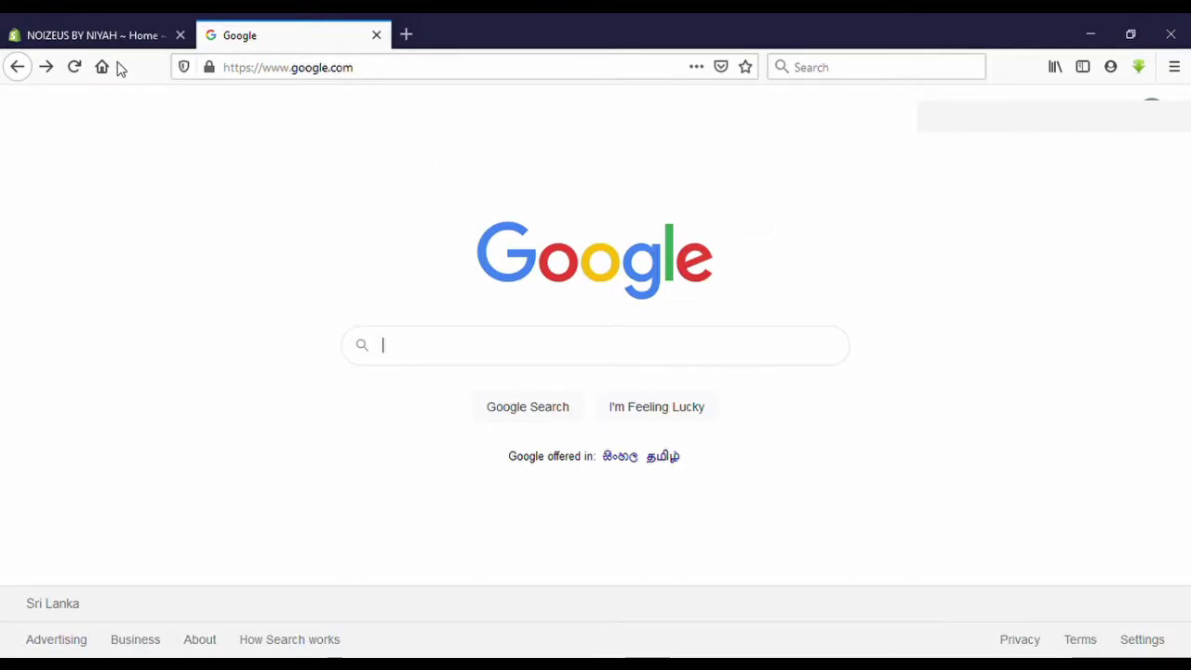
# Switch to the NOIZEUS BY NIYAH Shopify admin and scroll through its Home dashboard.
pyautogui.click(128, 34)
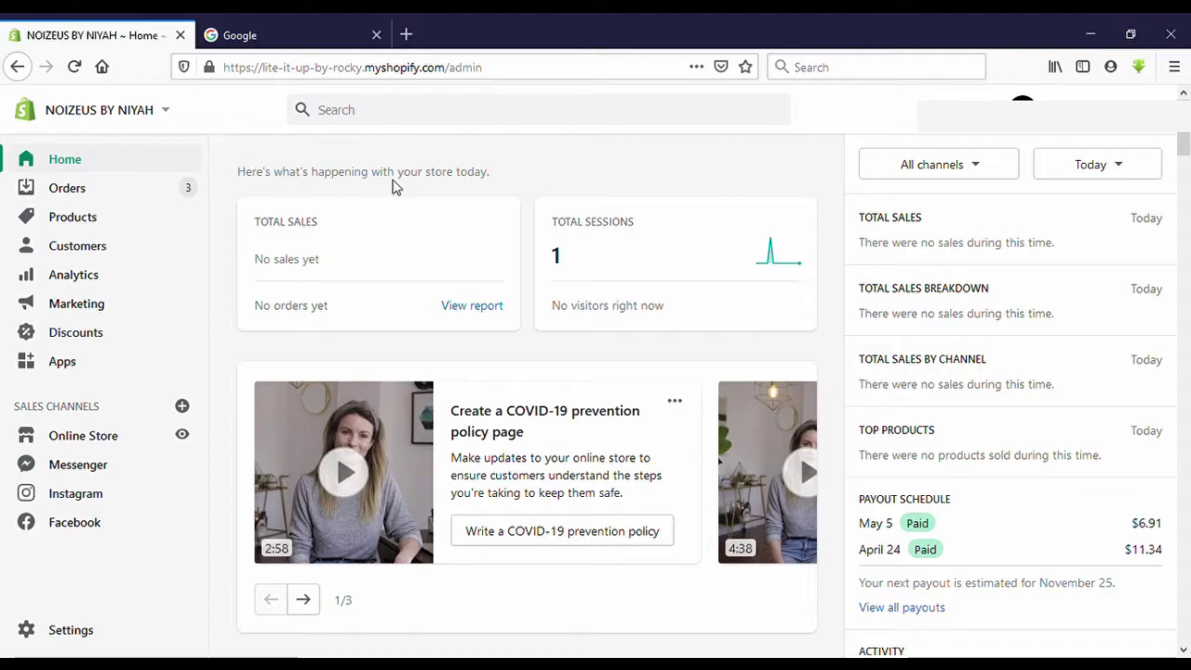
pyautogui.scroll(-2, 394, 186)
pyautogui.scroll(-1, 393, 186)
pyautogui.scroll(-2, 393, 186)
pyautogui.scroll(3, 393, 186)
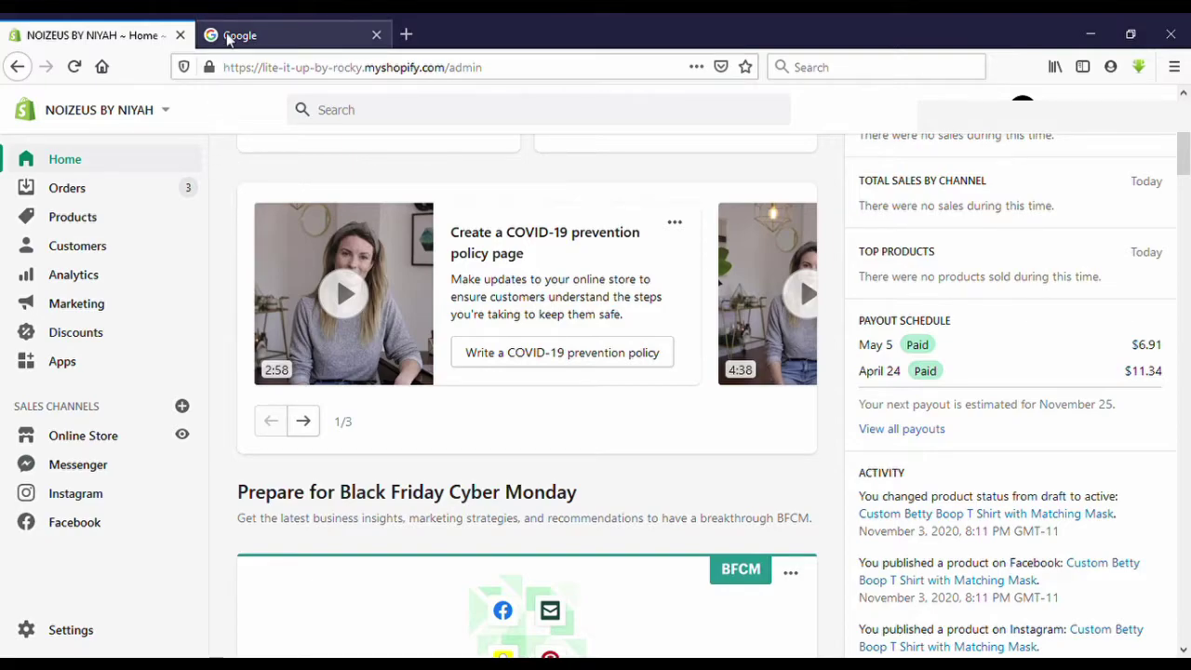
# Go to Online Store > Preferences and find the empty Google Analytics field.
pyautogui.click(118, 447)
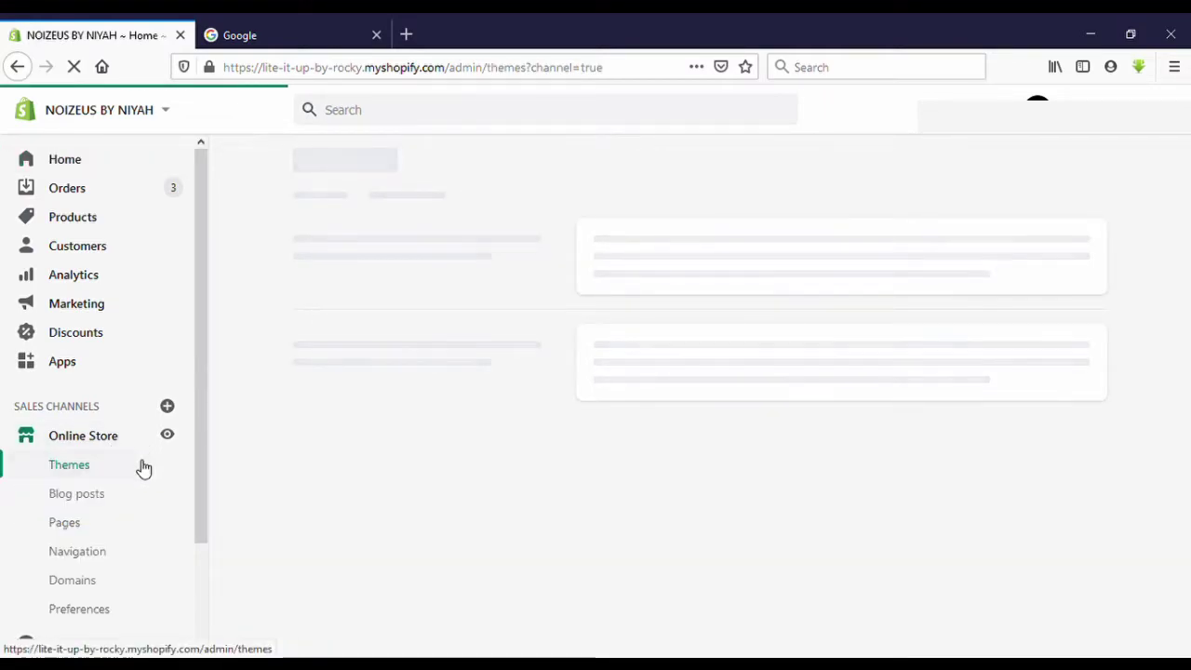
pyautogui.scroll(-2, 126, 483)
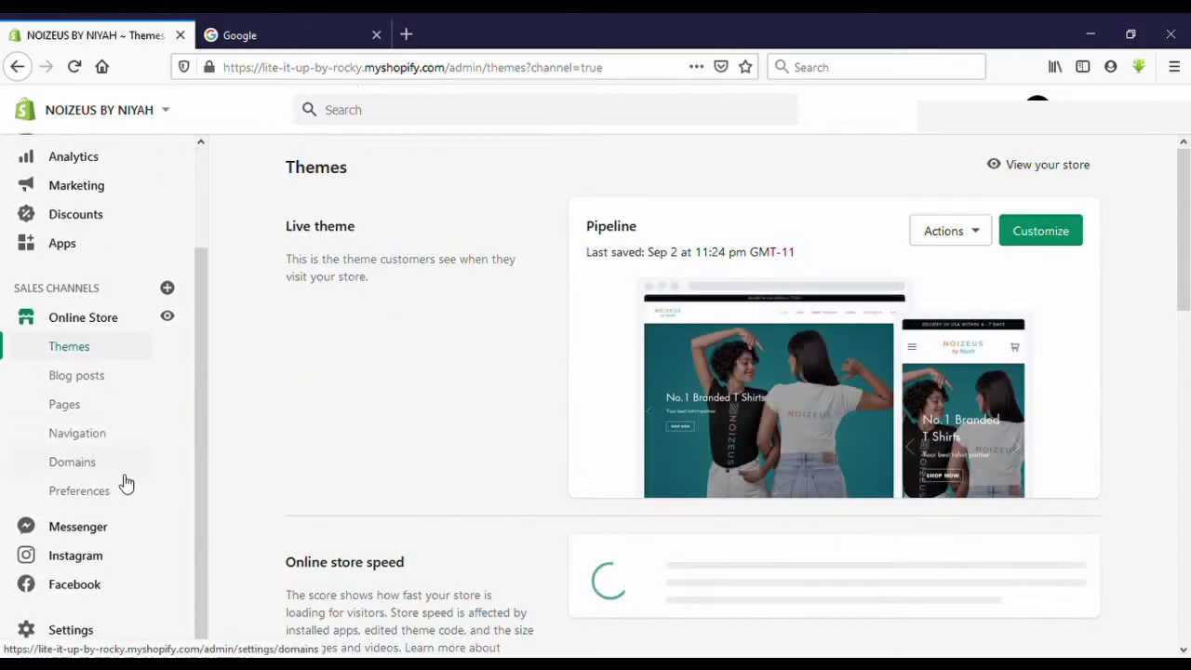
pyautogui.click(93, 501)
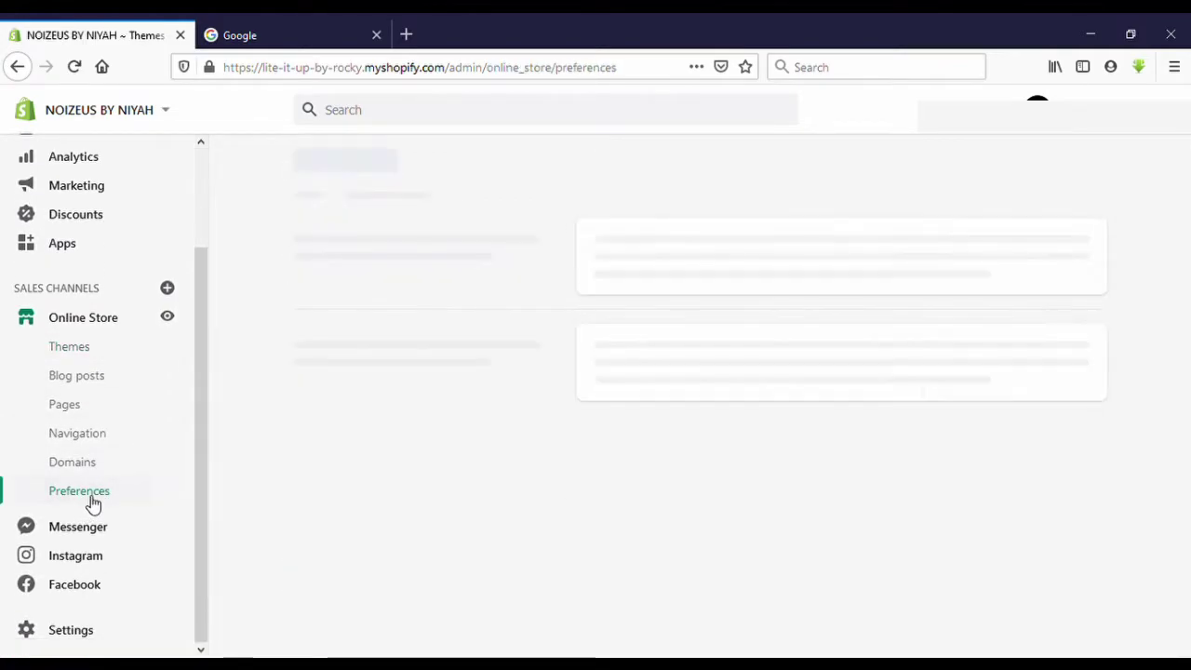
pyautogui.scroll(-2, 558, 445)
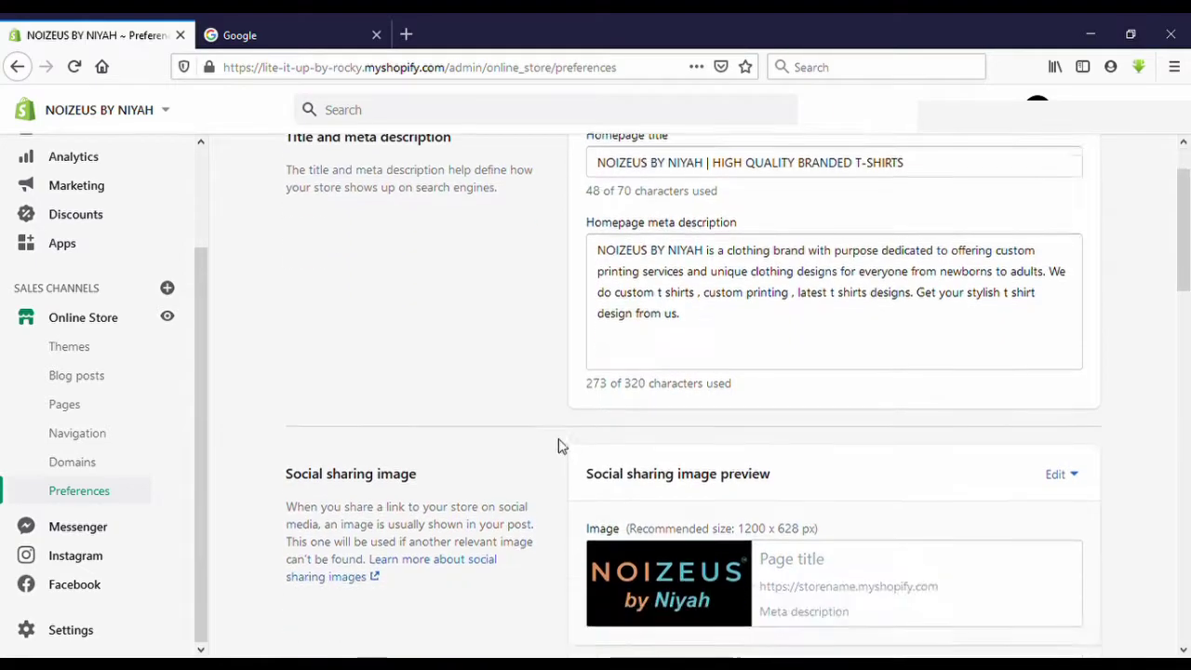
pyautogui.scroll(-5, 562, 446)
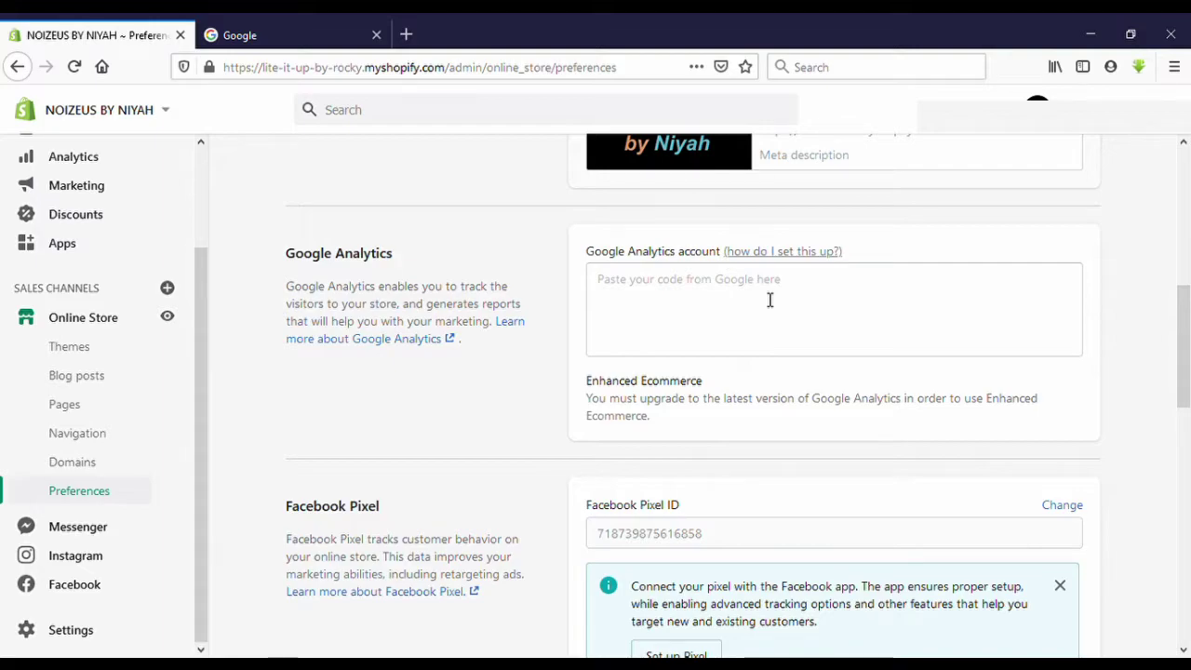
pyautogui.scroll(2, 521, 296)
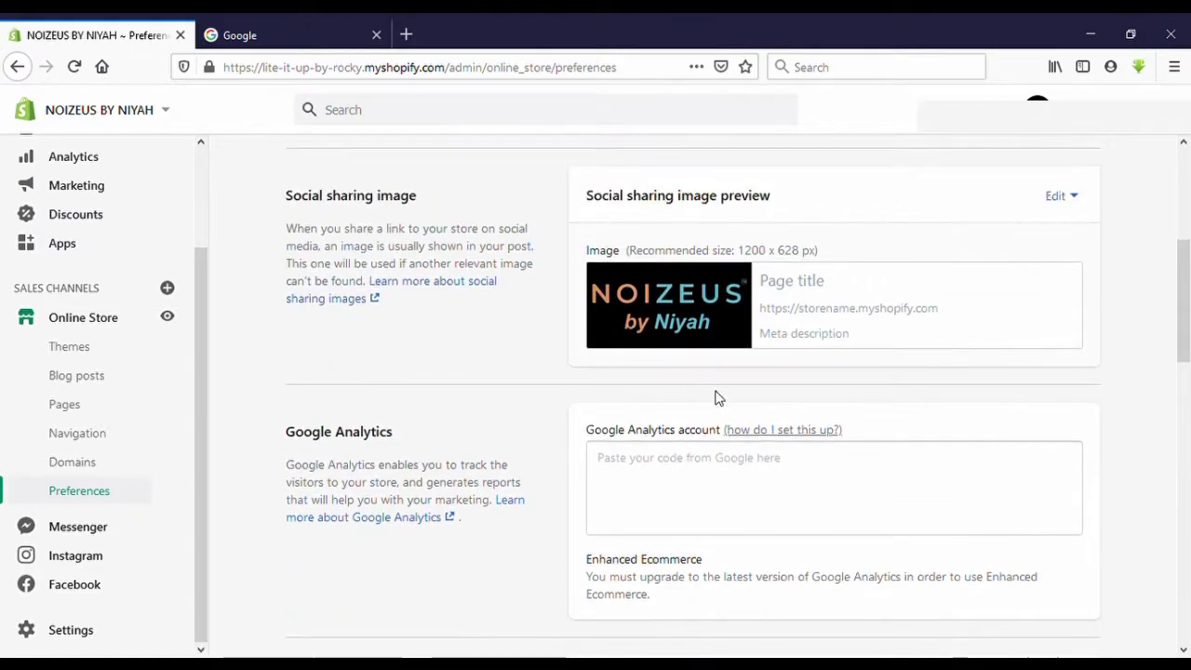
pyautogui.scroll(-1, 721, 402)
pyautogui.scroll(-1, 732, 409)
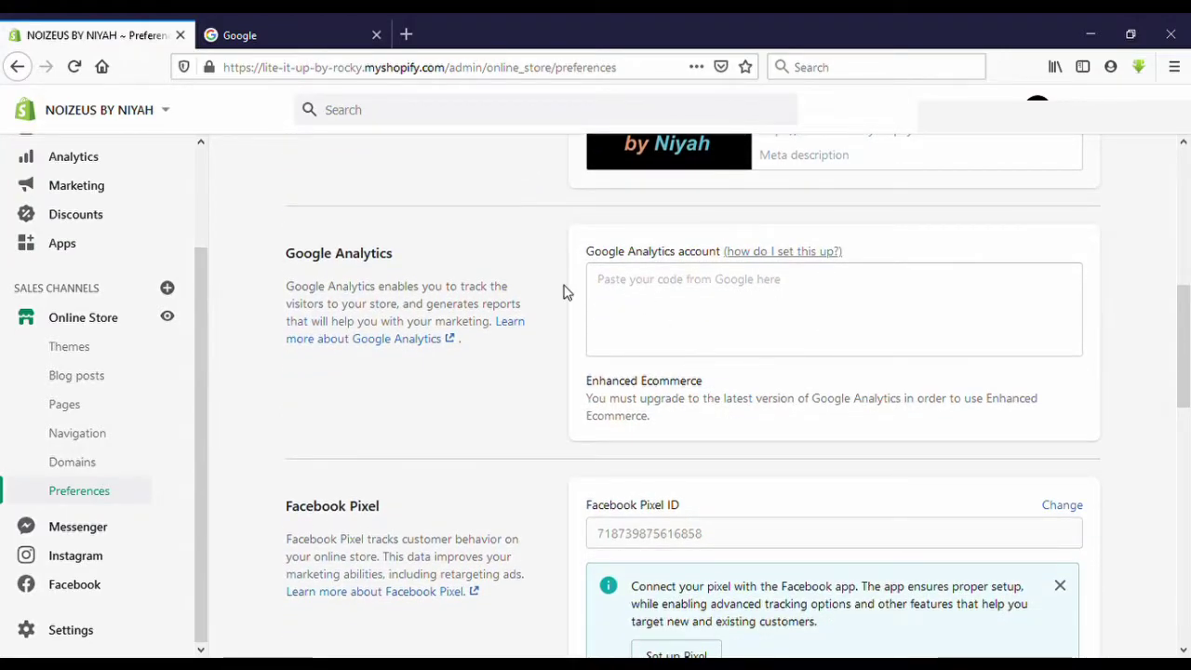
# Return to Online Store themes, then clear the Google search box to show past searches.
pyautogui.click(98, 325)
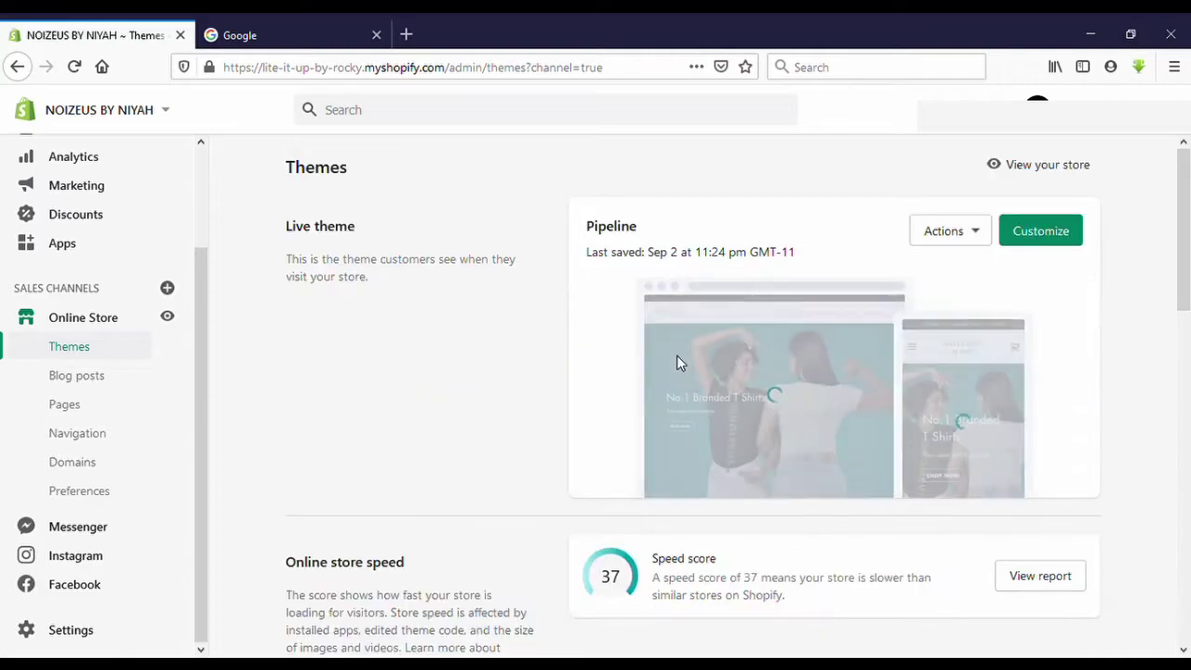
pyautogui.click(286, 41)
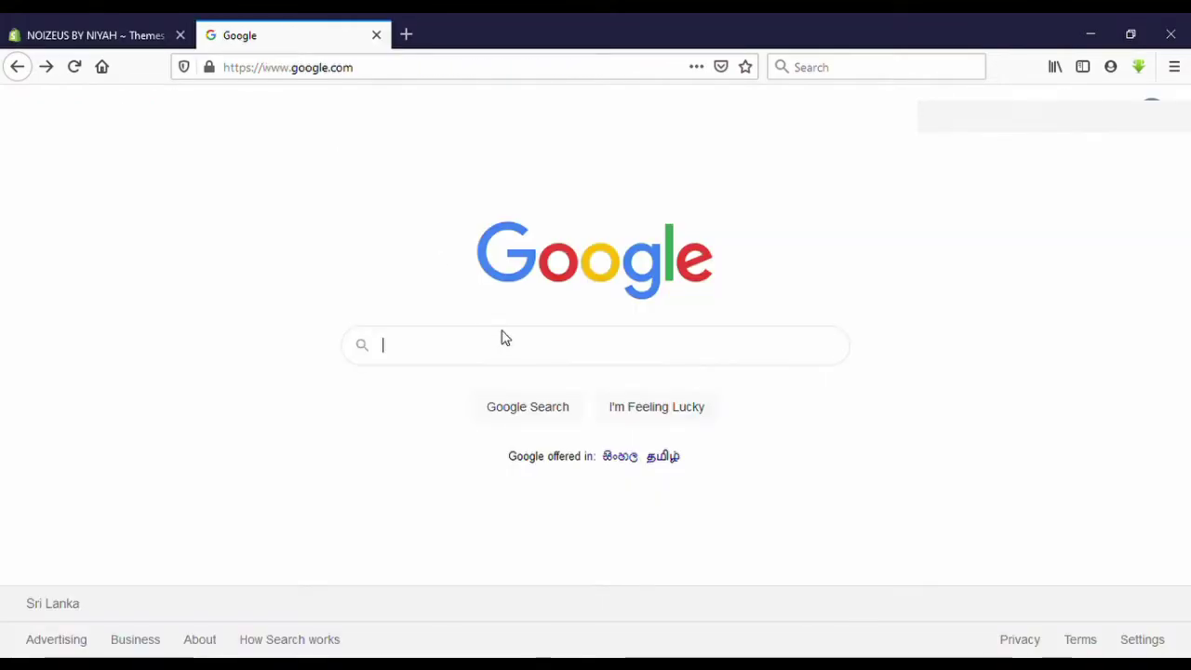
pyautogui.write('an')
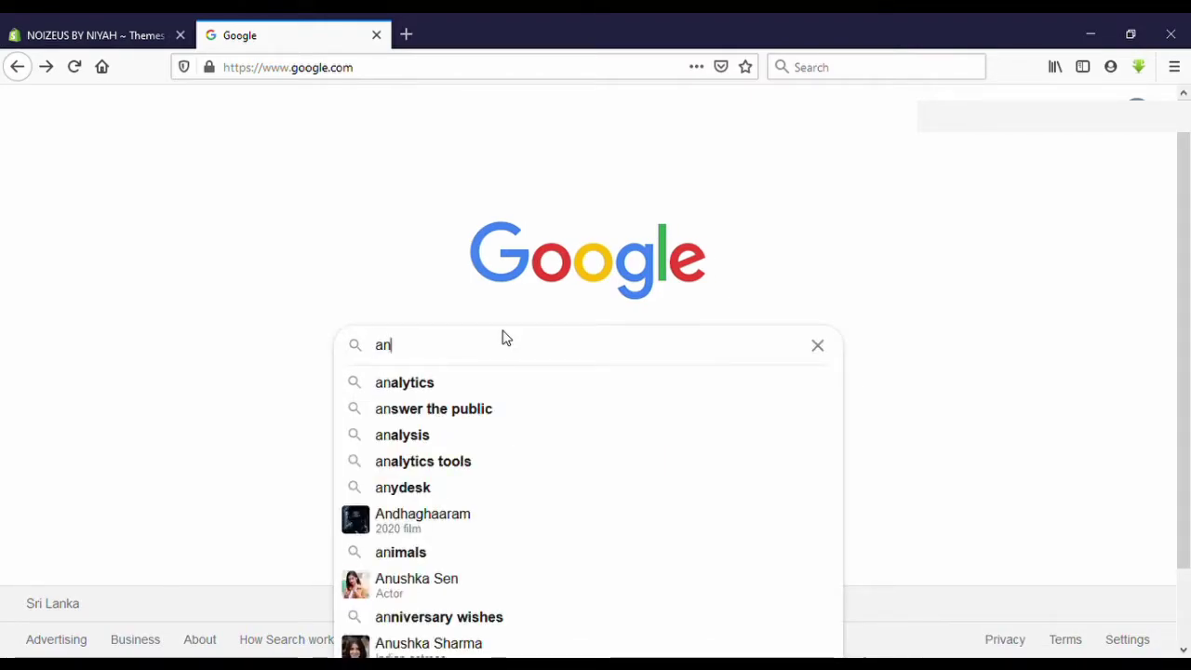
pyautogui.press('BackSpace')
pyautogui.press('BackSpace')
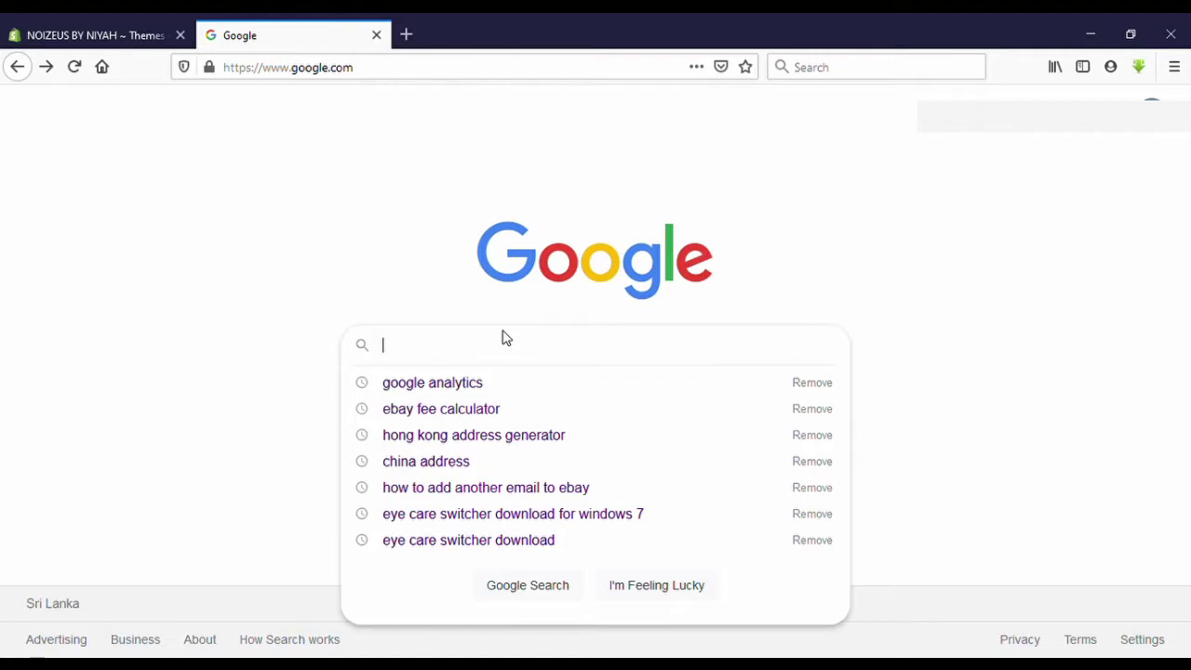
# Reach the Google Analytics welcome page via the 'google analytics' search and start measuring.
pyautogui.click(489, 381)
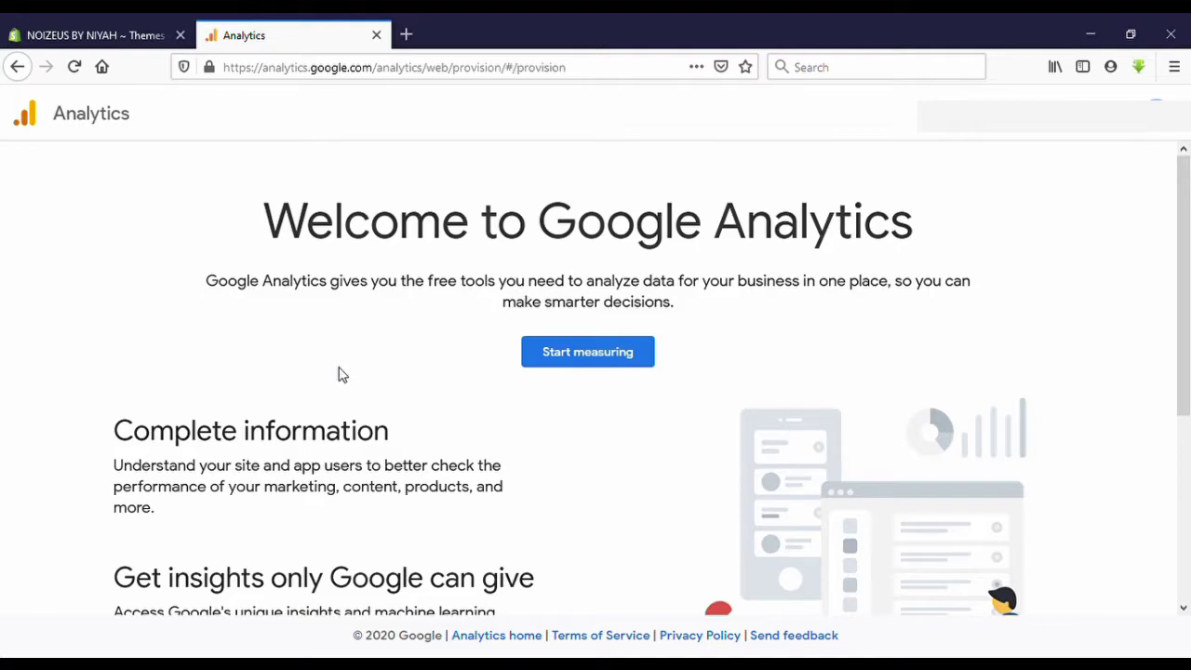
pyautogui.scroll(-5, 574, 388)
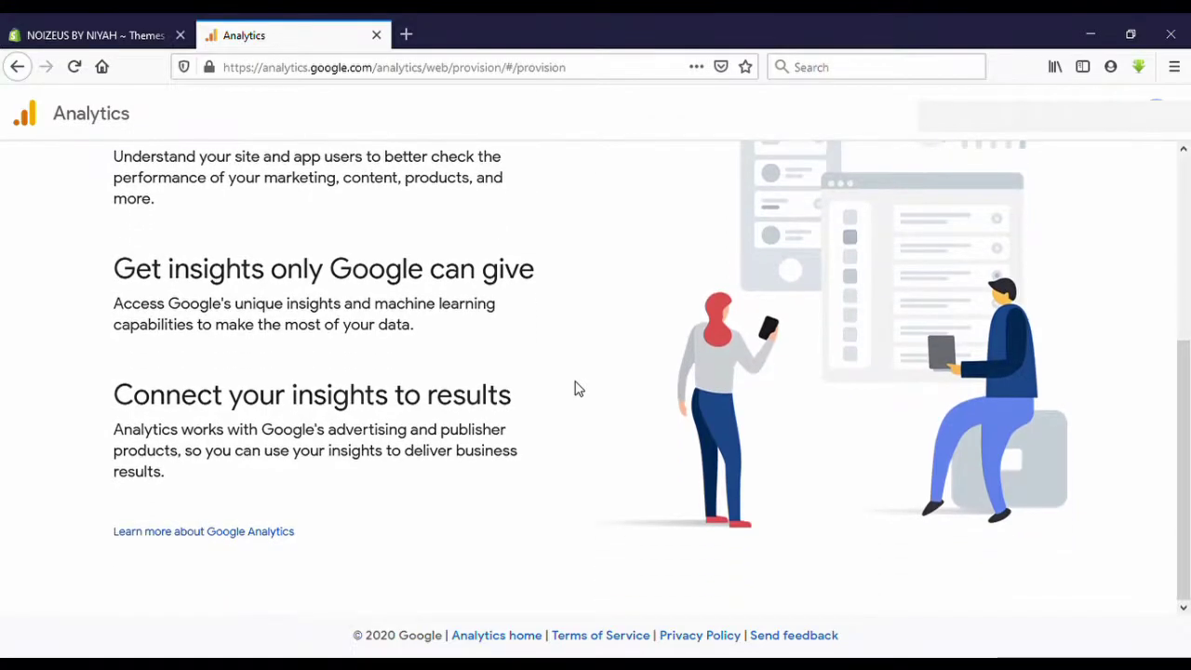
pyautogui.scroll(3, 574, 388)
pyautogui.scroll(1, 574, 388)
pyautogui.scroll(1, 574, 388)
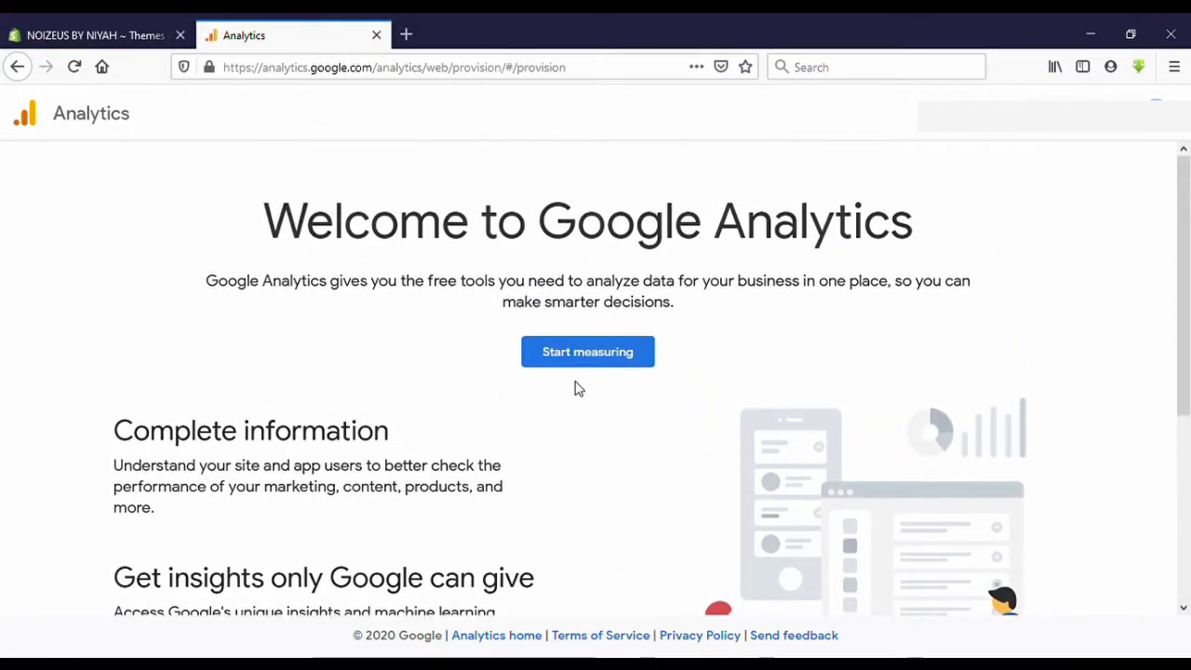
pyautogui.scroll(-1, 819, 362)
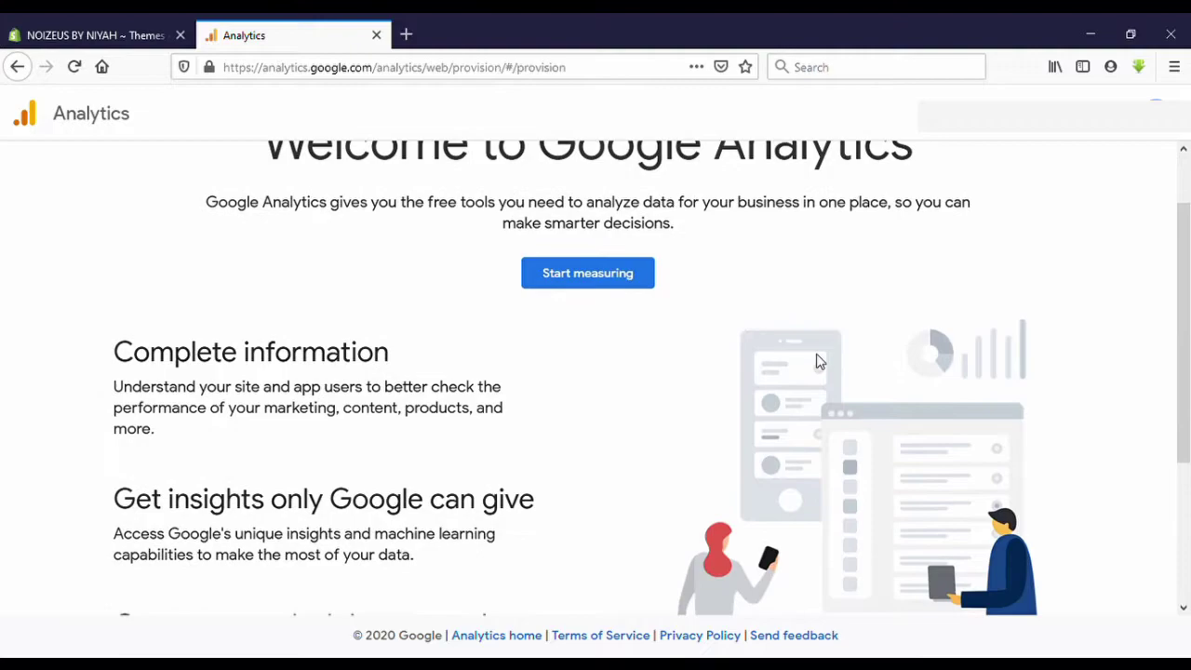
pyautogui.scroll(1, 731, 362)
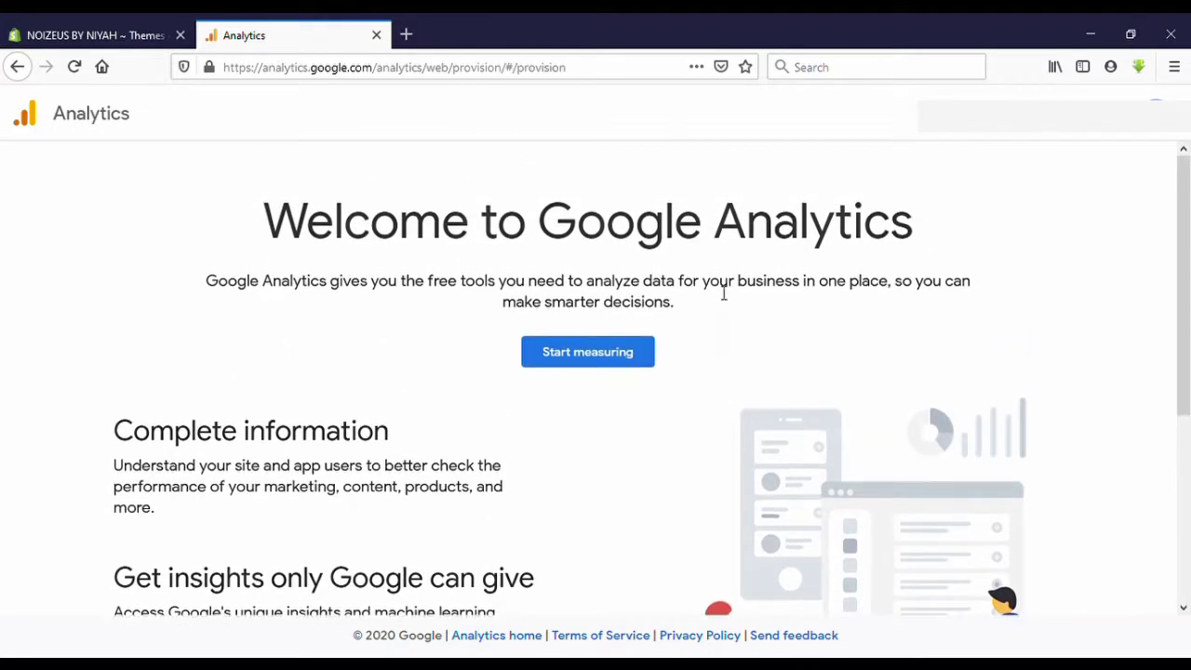
pyautogui.scroll(-2, 712, 311)
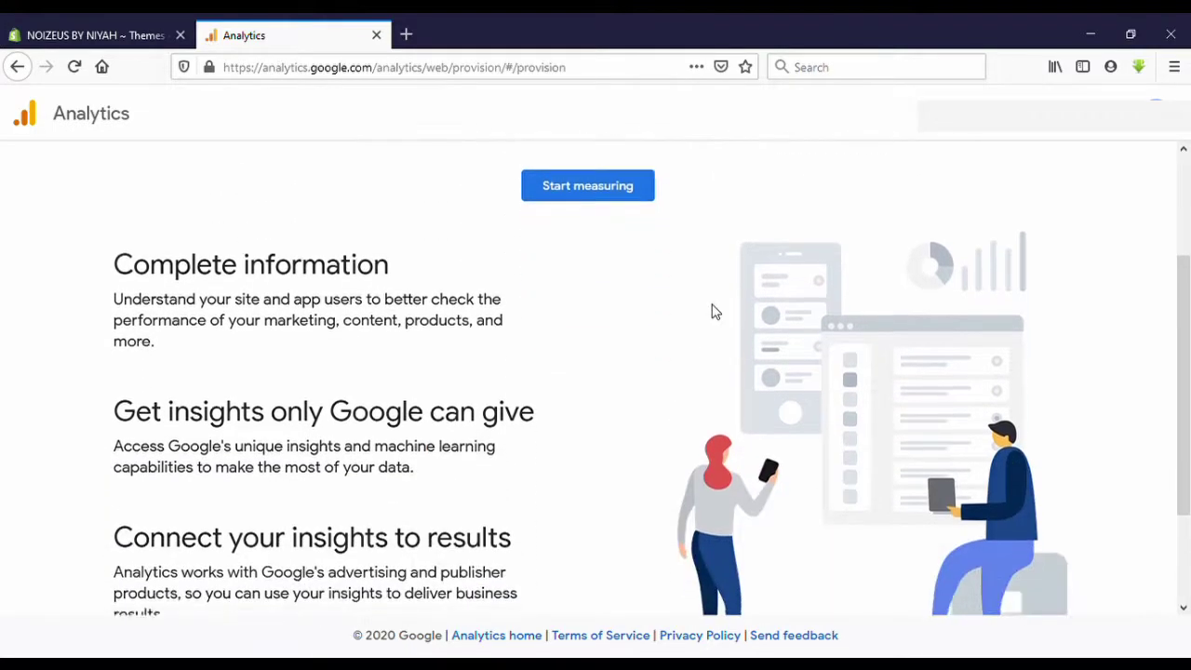
pyautogui.scroll(-1, 713, 311)
pyautogui.scroll(-1, 712, 311)
pyautogui.scroll(4, 600, 352)
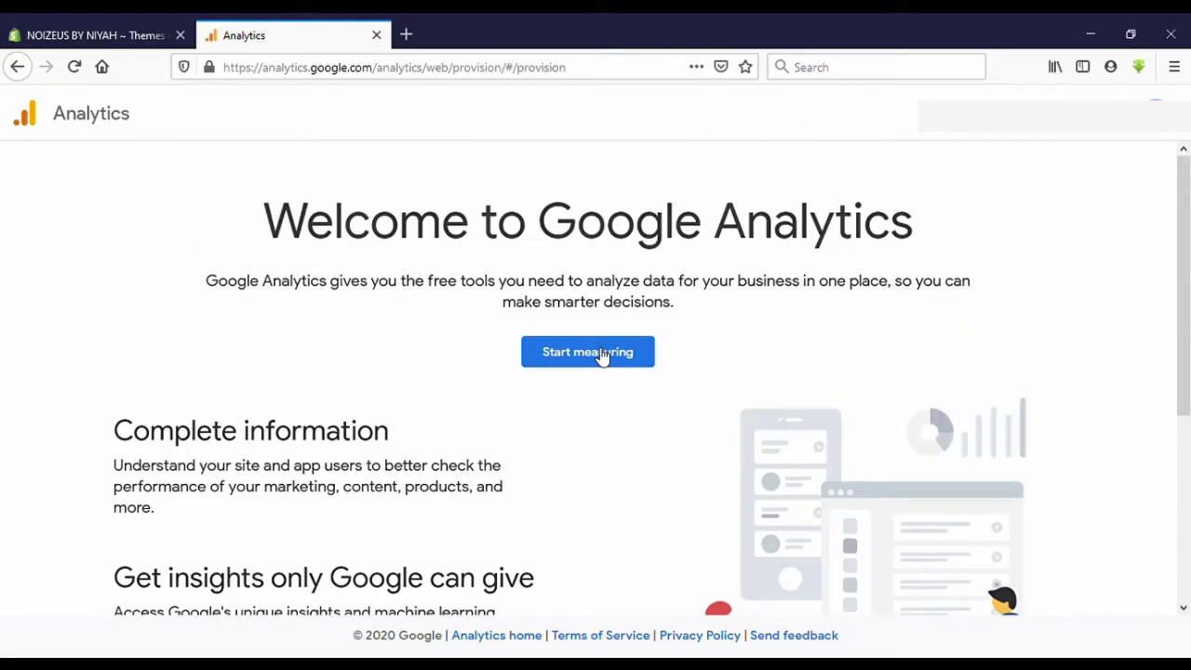
pyautogui.click(569, 353)
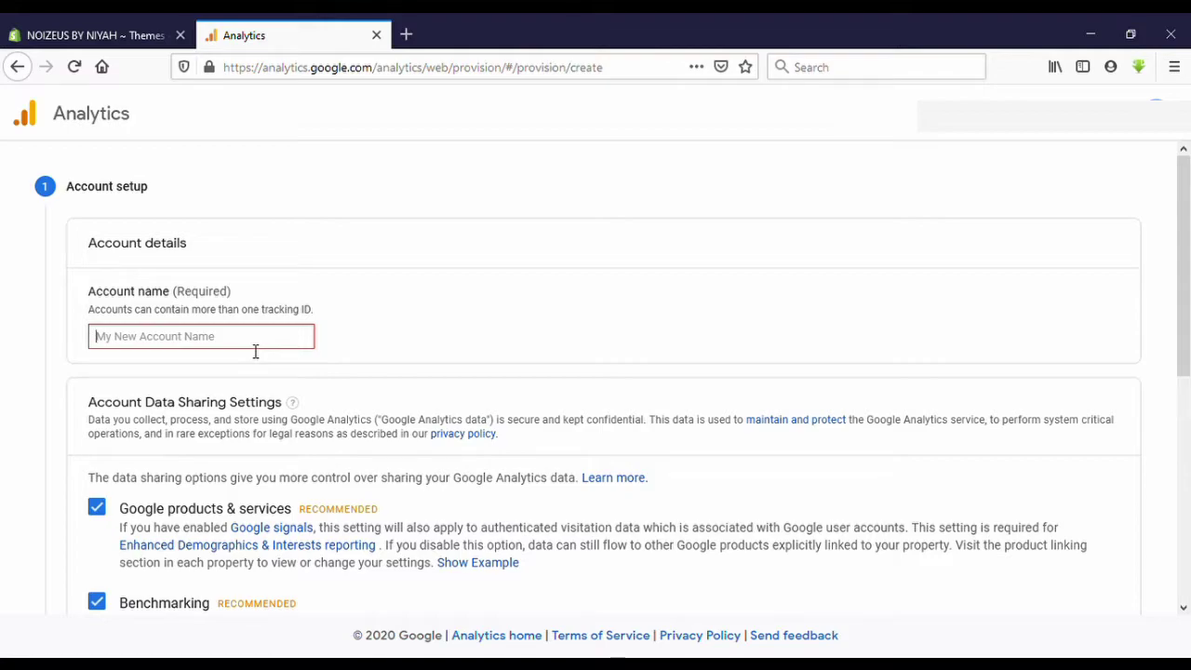
# Name the account 'My Analytics', keep the data sharing options, and continue to property setup.
pyautogui.write('My ')
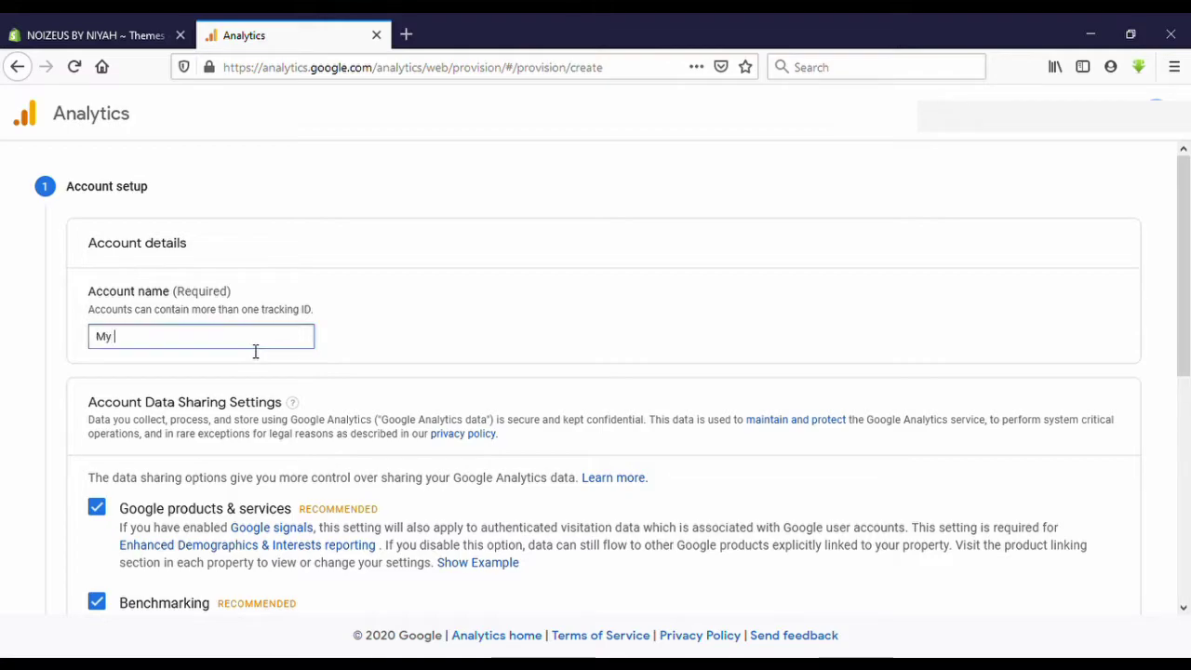
pyautogui.write('Analytics')
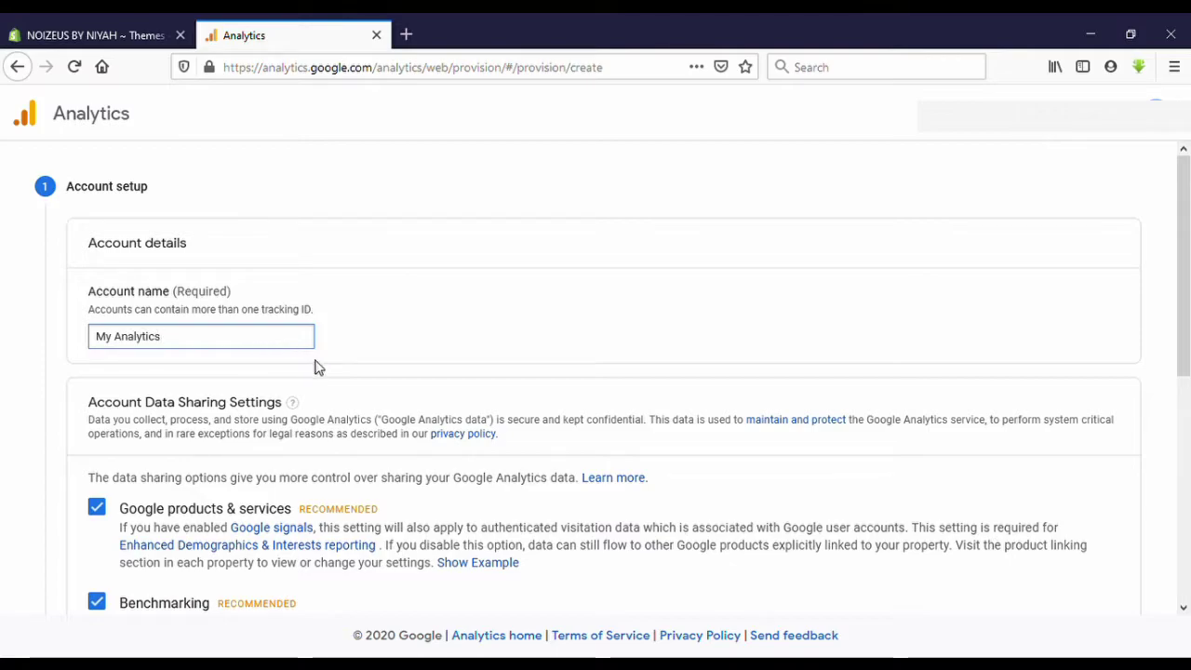
pyautogui.scroll(-2, 316, 367)
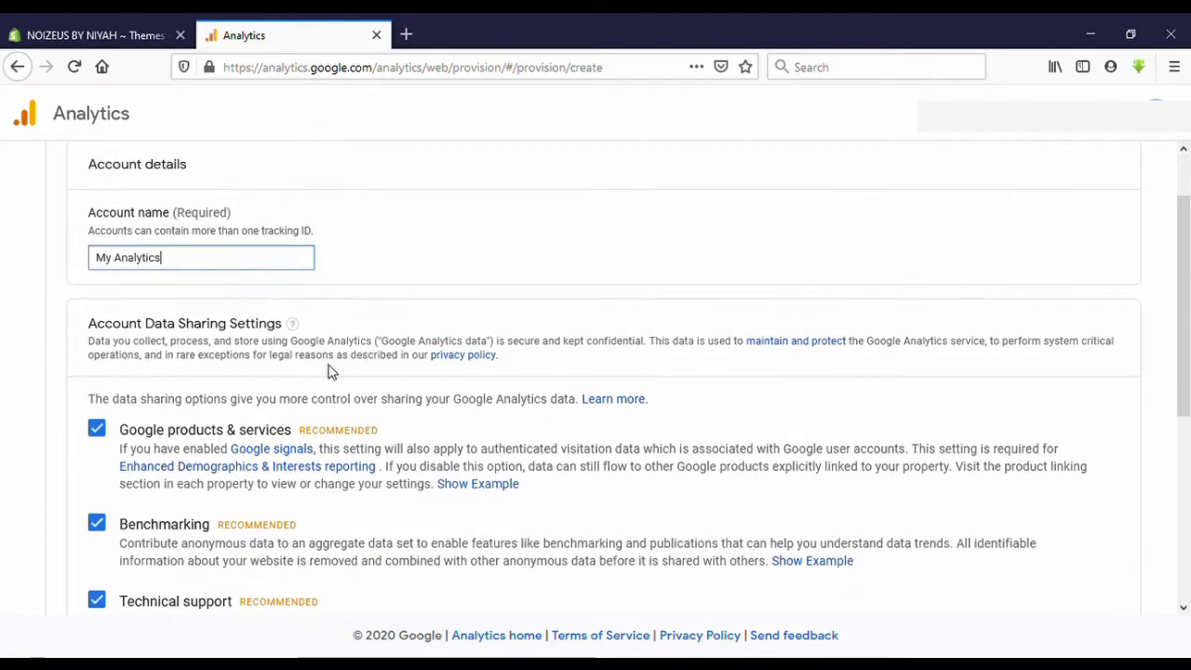
pyautogui.scroll(-2, 327, 370)
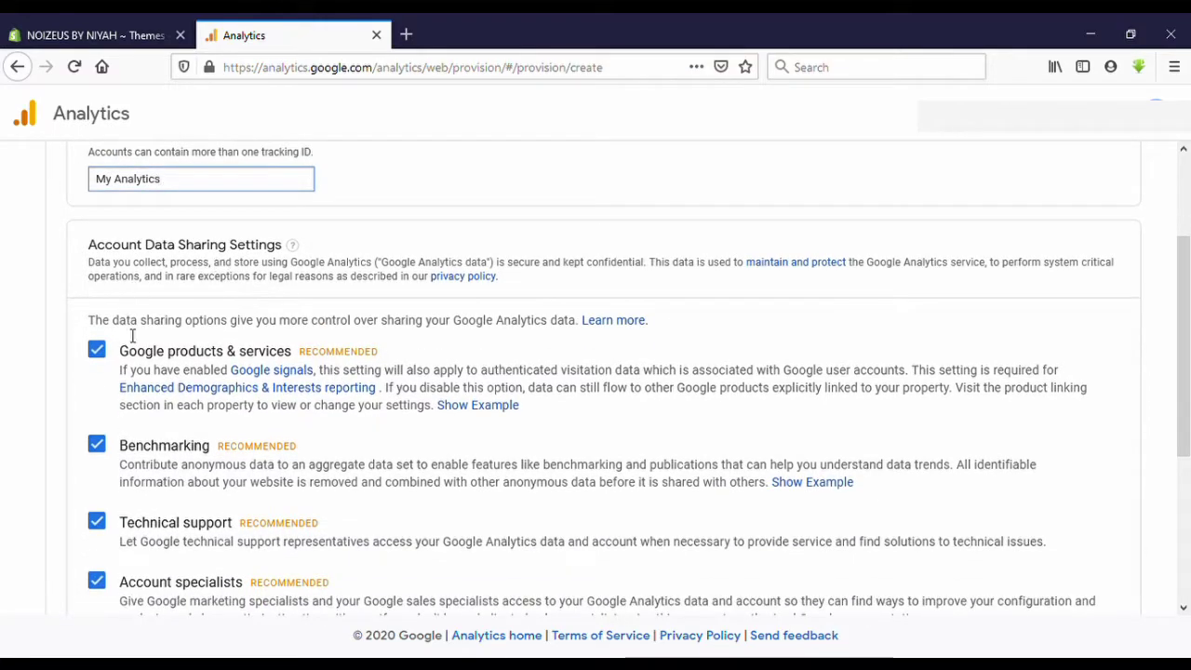
pyautogui.scroll(-3, 132, 335)
pyautogui.scroll(-1, 149, 358)
pyautogui.scroll(4, 159, 354)
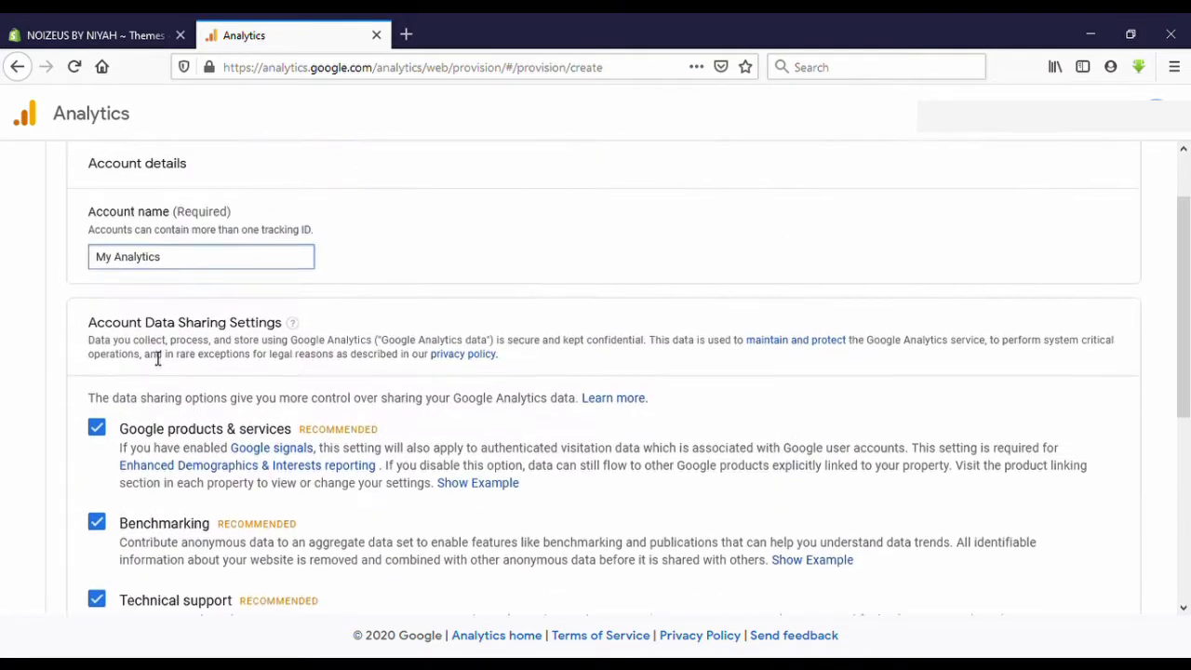
pyautogui.scroll(-3, 106, 484)
pyautogui.click(93, 584)
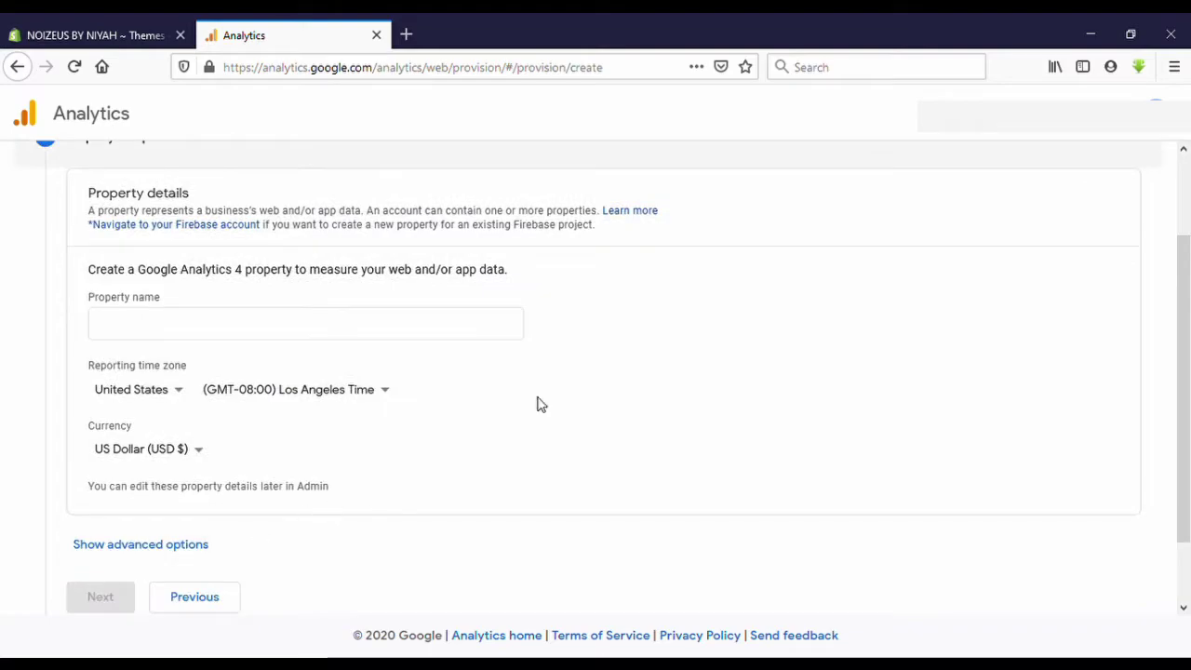
# Enter 'Noizeus' as the property name.
pyautogui.click(176, 328)
pyautogui.write('Noi')
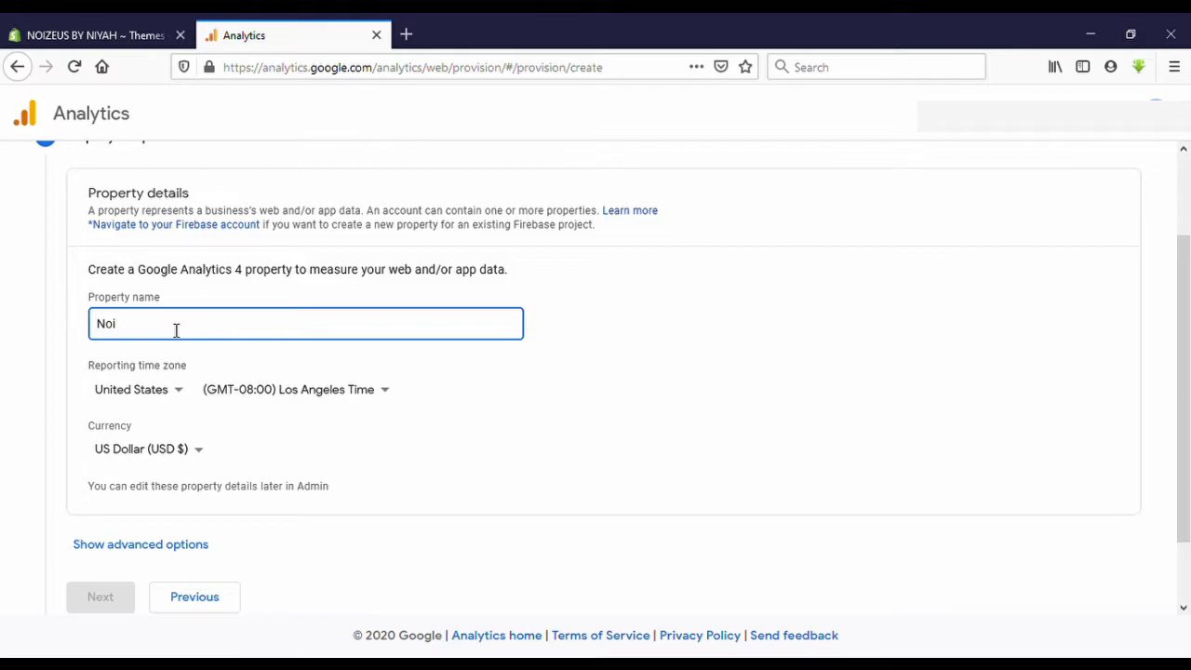
pyautogui.write('zeus')
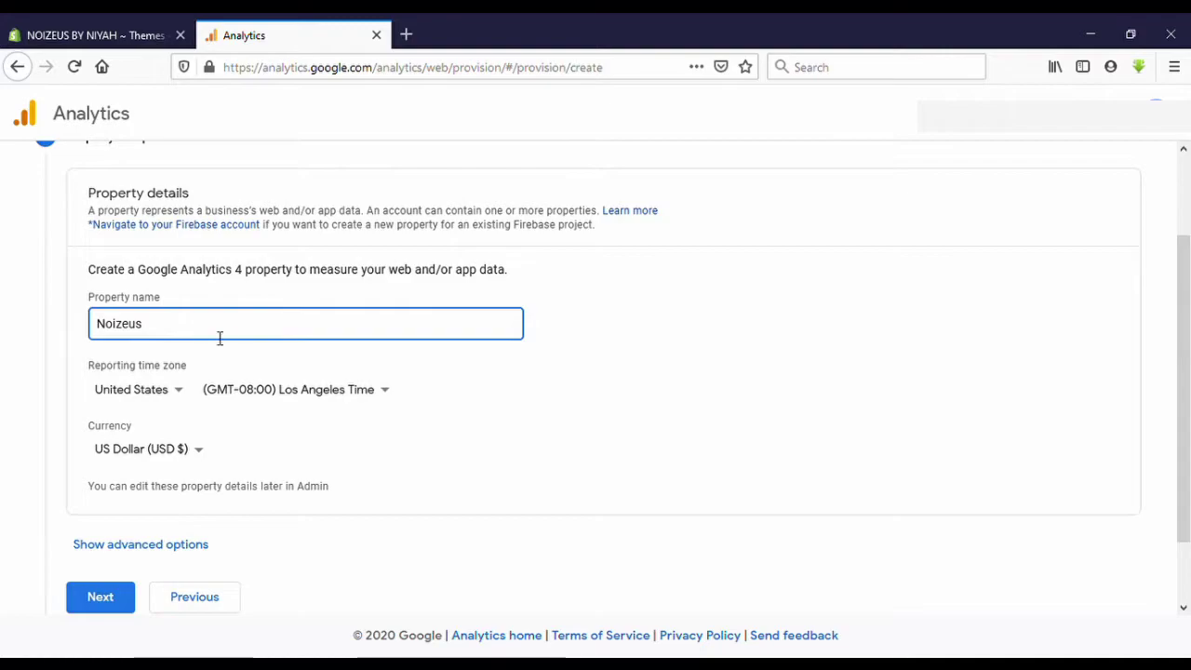
pyautogui.scroll(-2, 232, 344)
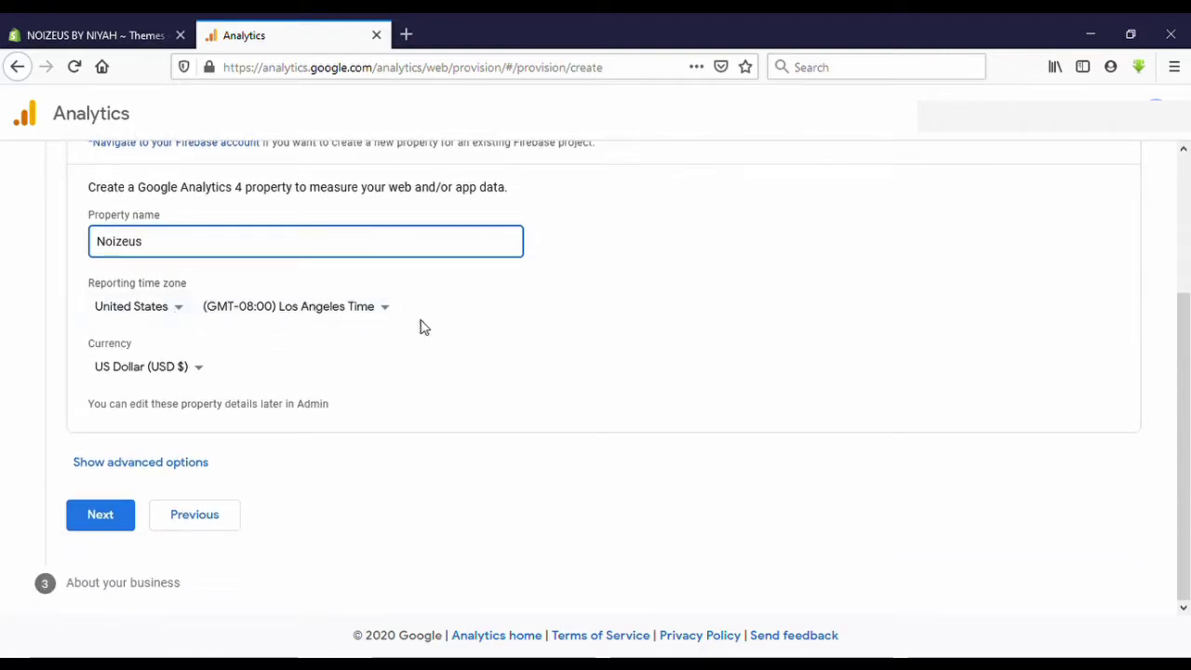
# Set the reporting time zone country to Sri Lanka (GMT+05:30).
pyautogui.click(180, 316)
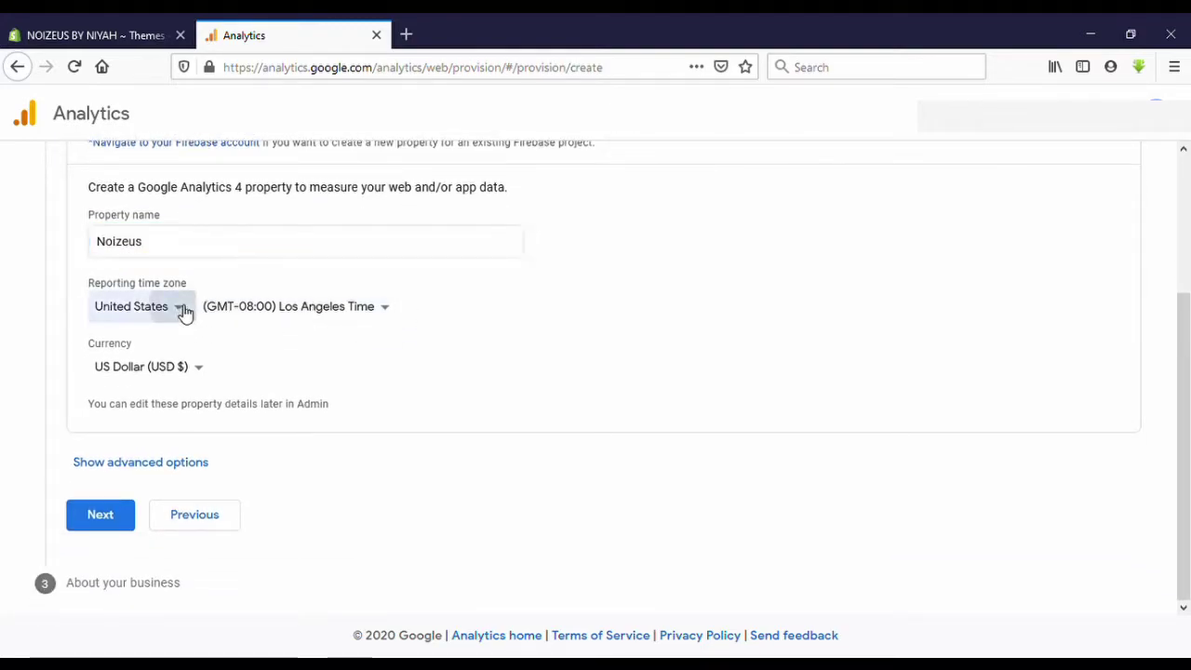
pyautogui.write('s')
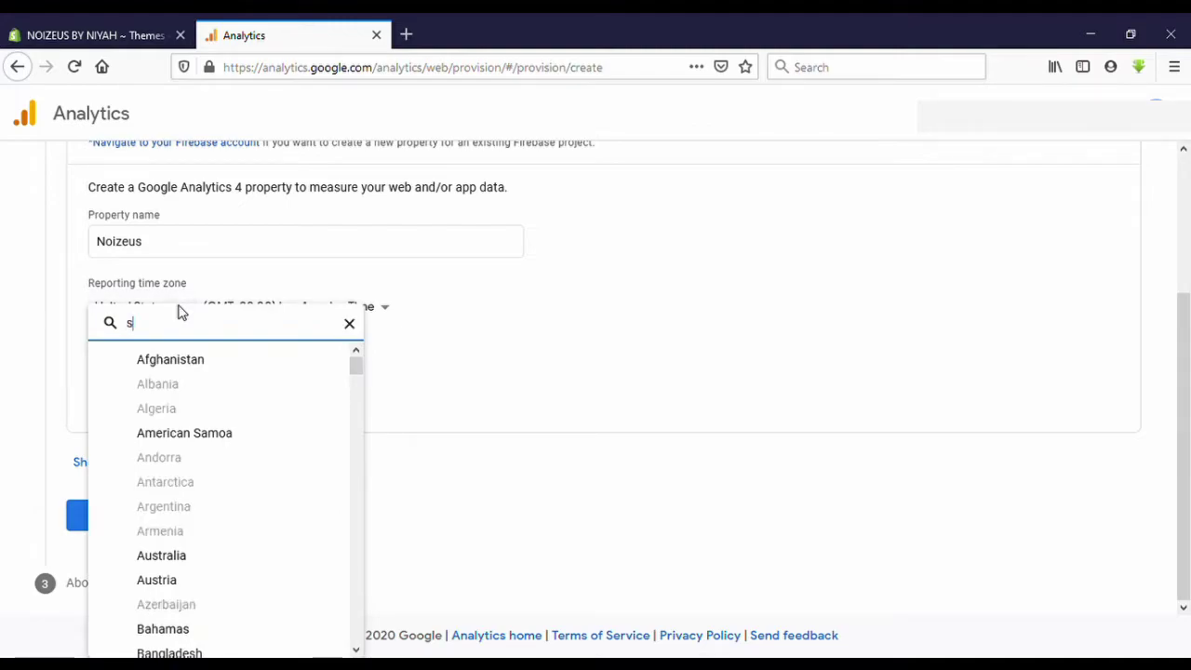
pyautogui.write('amoa')
pyautogui.press('Return')
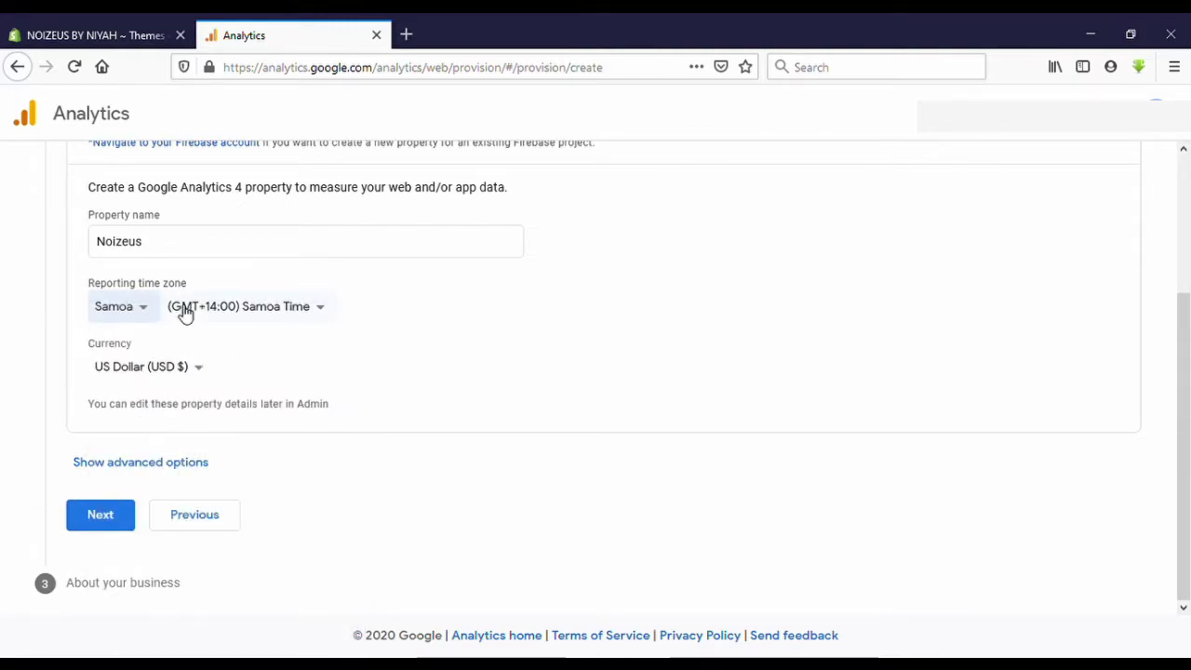
pyautogui.click(149, 309)
pyautogui.write('s')
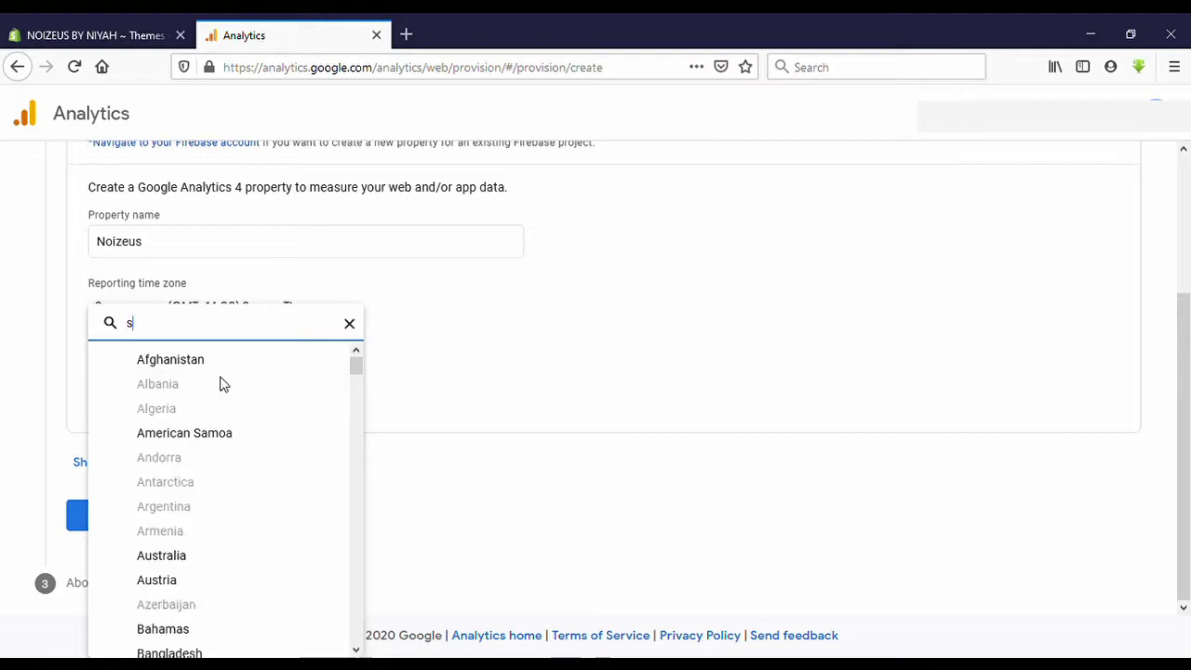
pyautogui.scroll(-2, 257, 452)
pyautogui.scroll(-1, 255, 516)
pyautogui.scroll(-3, 257, 516)
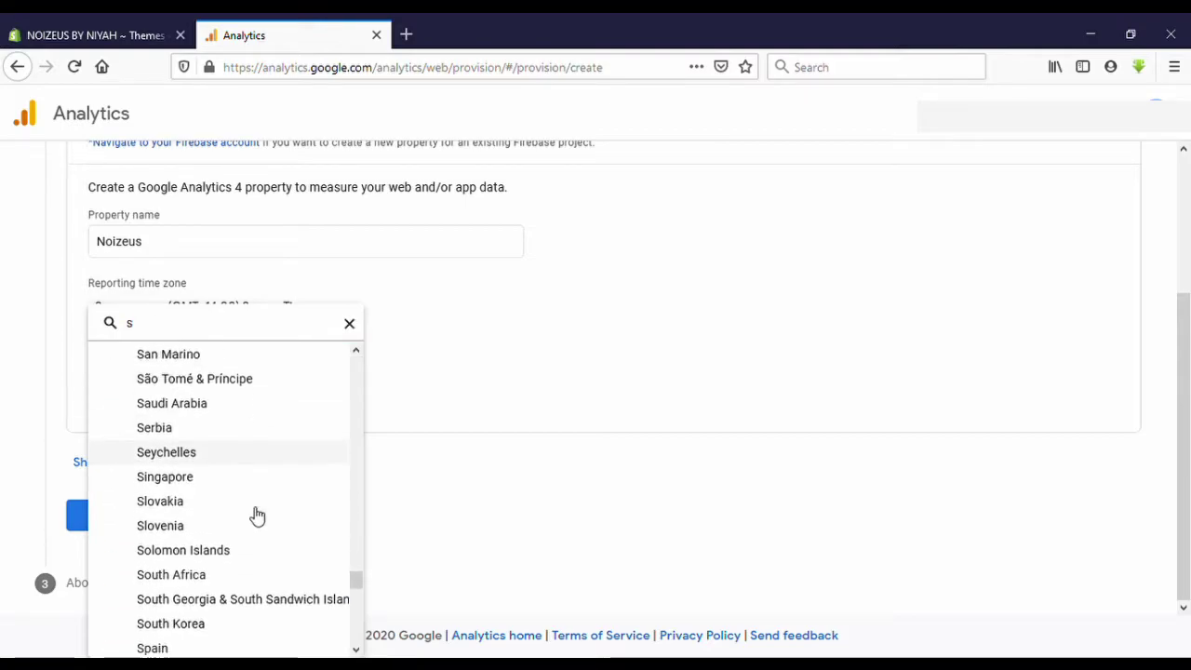
pyautogui.scroll(-4, 258, 516)
pyautogui.scroll(-1, 258, 516)
pyautogui.scroll(-3, 258, 516)
pyautogui.scroll(2, 258, 517)
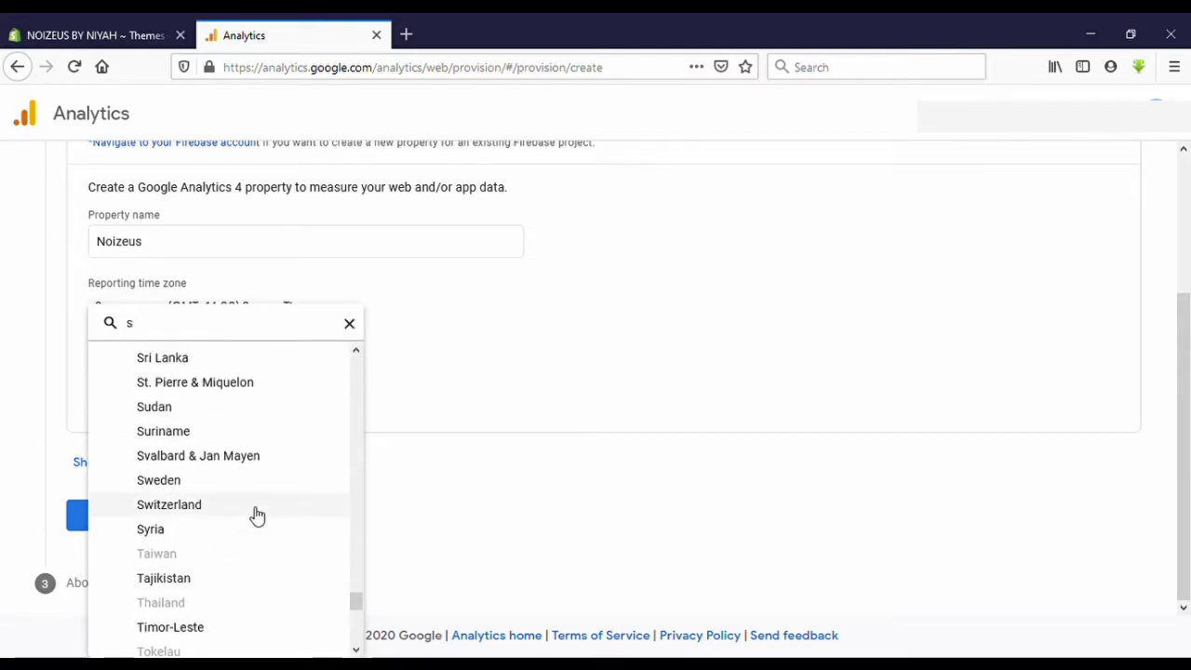
pyautogui.scroll(1, 223, 465)
pyautogui.click(182, 438)
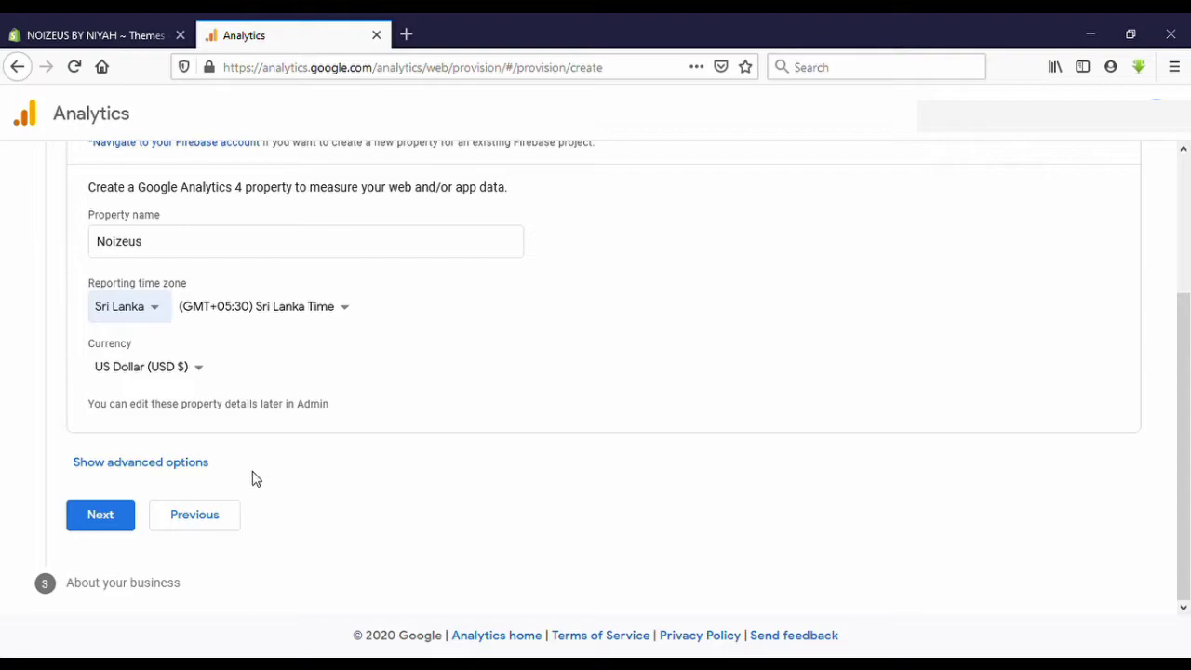
# Set the industry category to Shopping and business size to Small (1 to 10 employees).
pyautogui.click(128, 525)
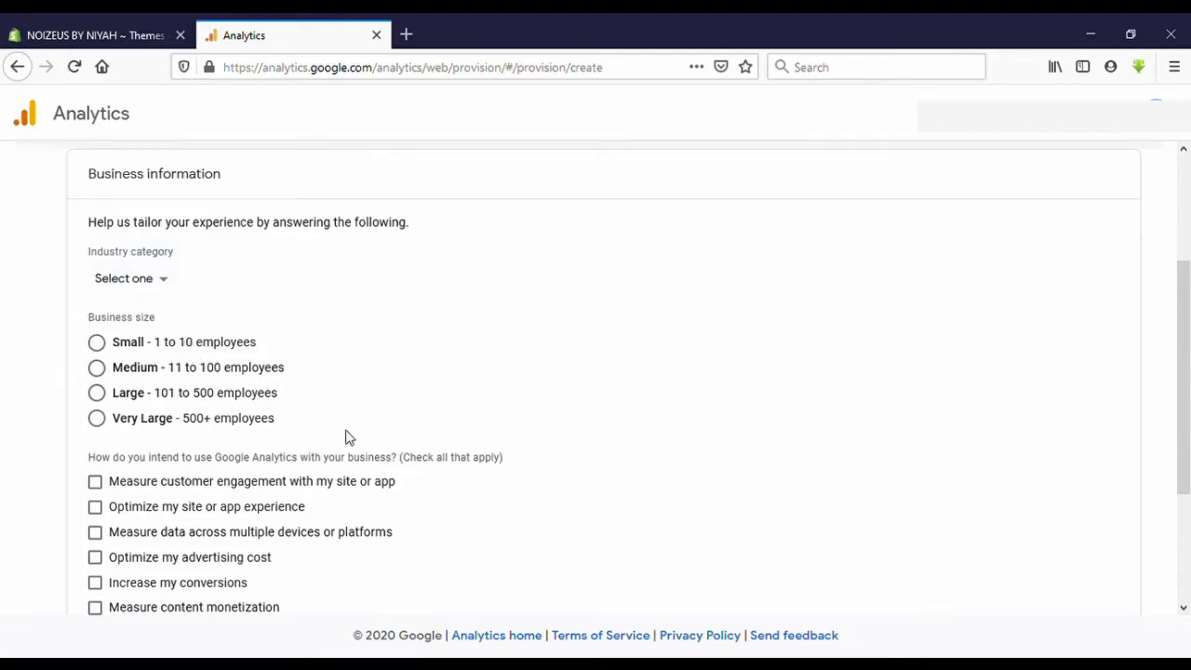
pyautogui.scroll(-3, 345, 440)
pyautogui.scroll(3, 345, 441)
pyautogui.click(135, 281)
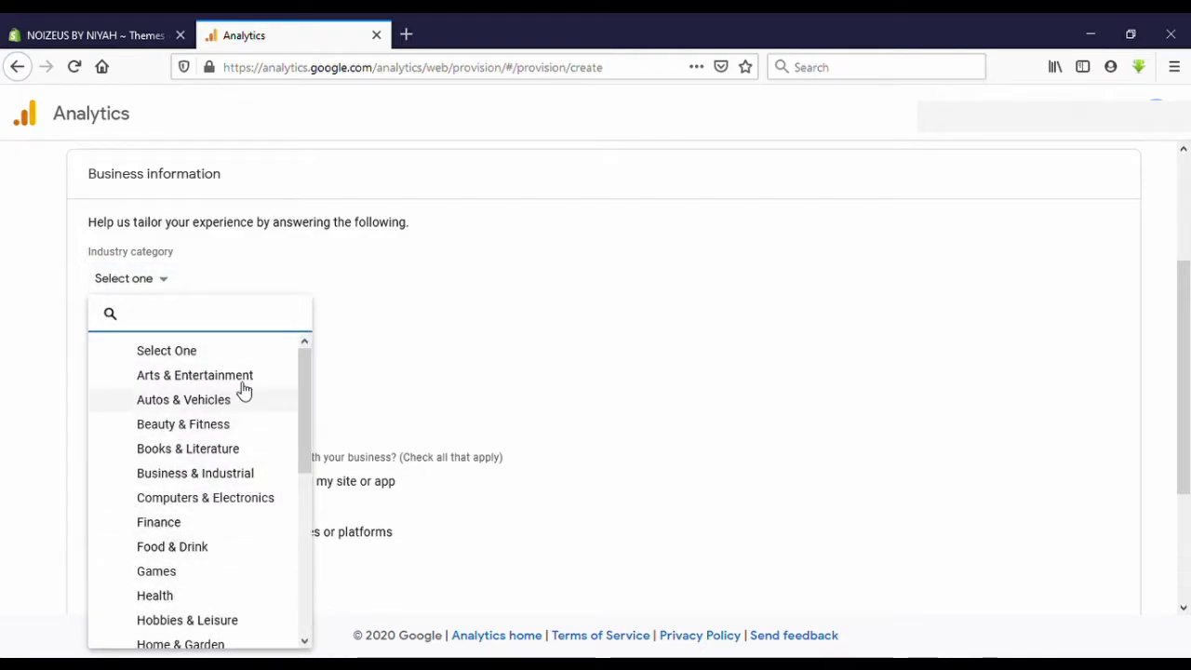
pyautogui.moveTo(302, 383); pyautogui.dragTo(298, 542)
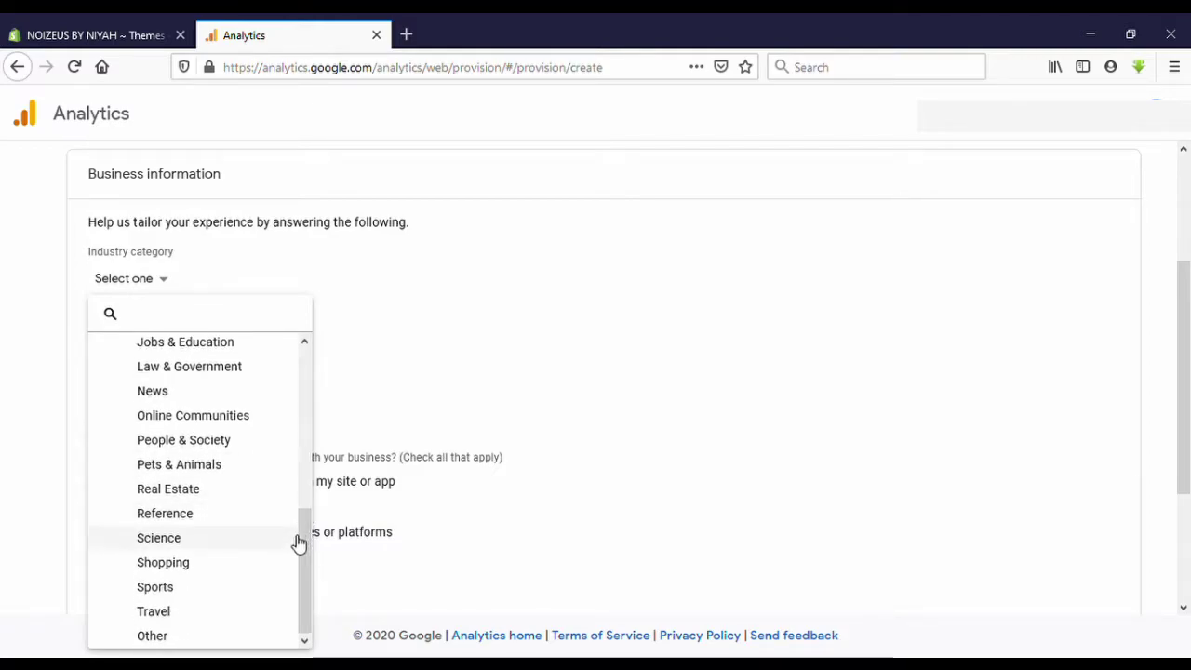
pyautogui.click(191, 563)
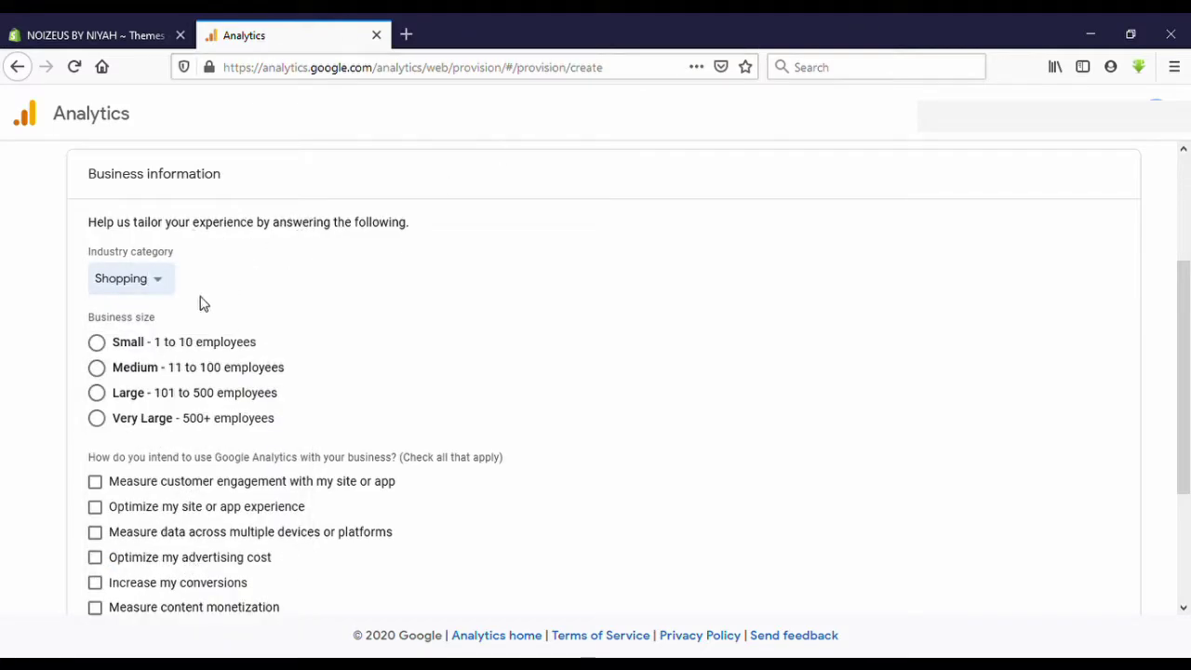
pyautogui.click(96, 342)
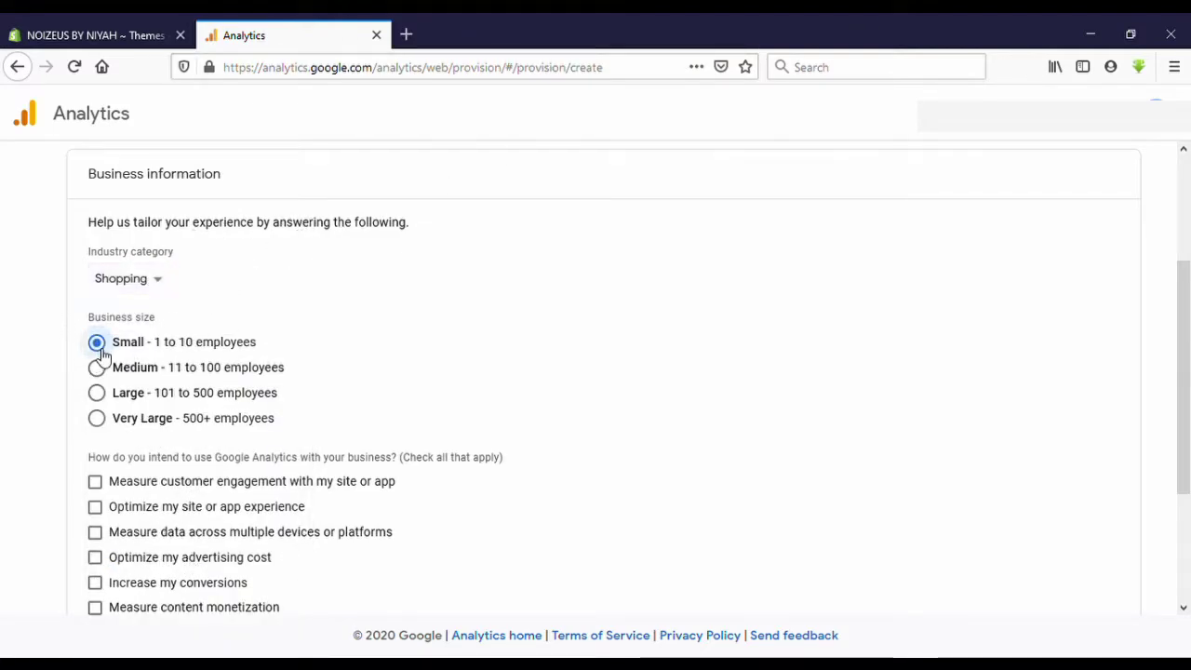
# Tick engagement, cross-device, ad cost, conversions, online sales and lead generation goals, then create.
pyautogui.scroll(-2, 235, 371)
pyautogui.scroll(-1, 235, 371)
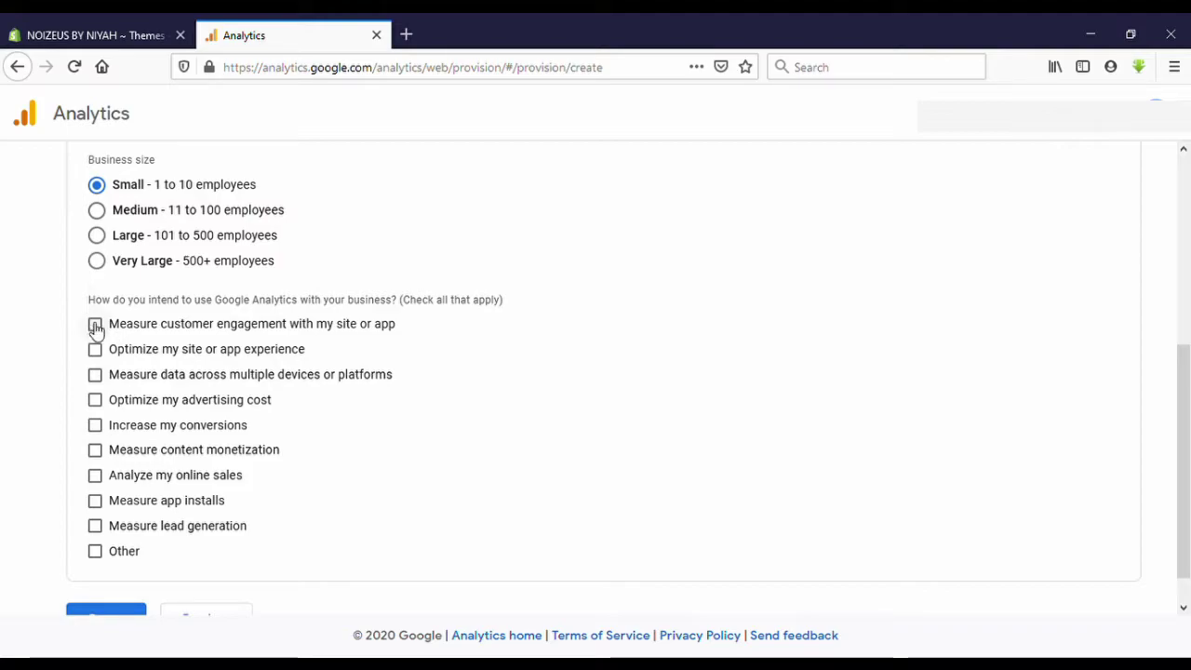
pyautogui.click(93, 325)
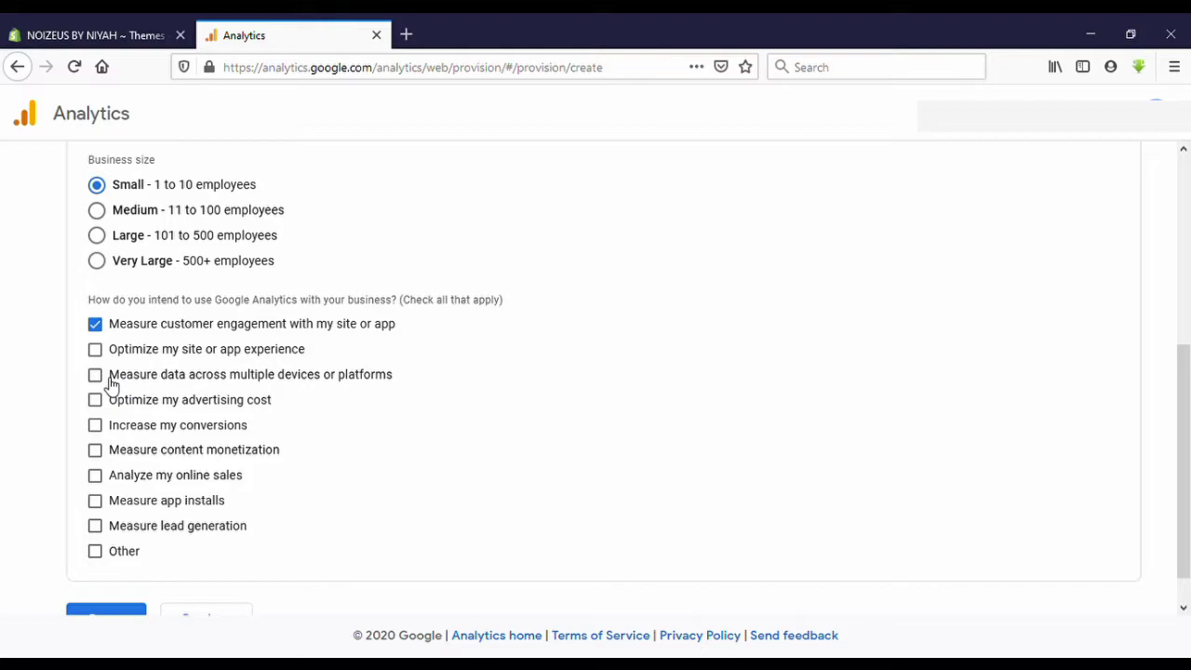
pyautogui.click(111, 384)
pyautogui.click(105, 409)
pyautogui.click(100, 426)
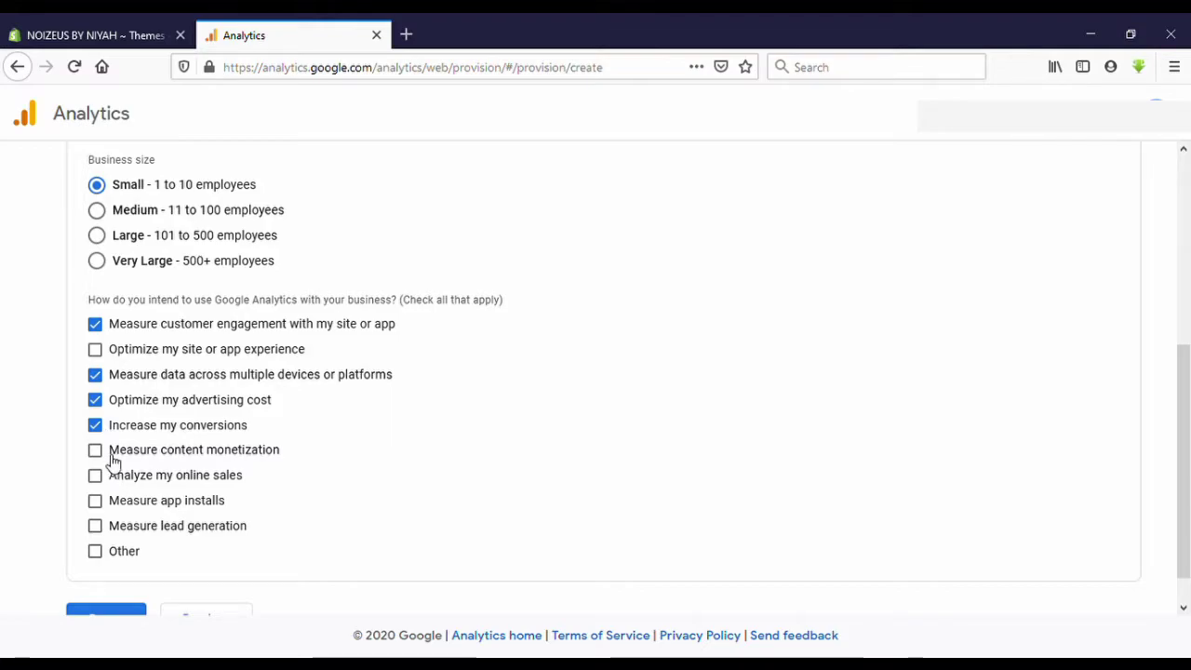
pyautogui.click(109, 476)
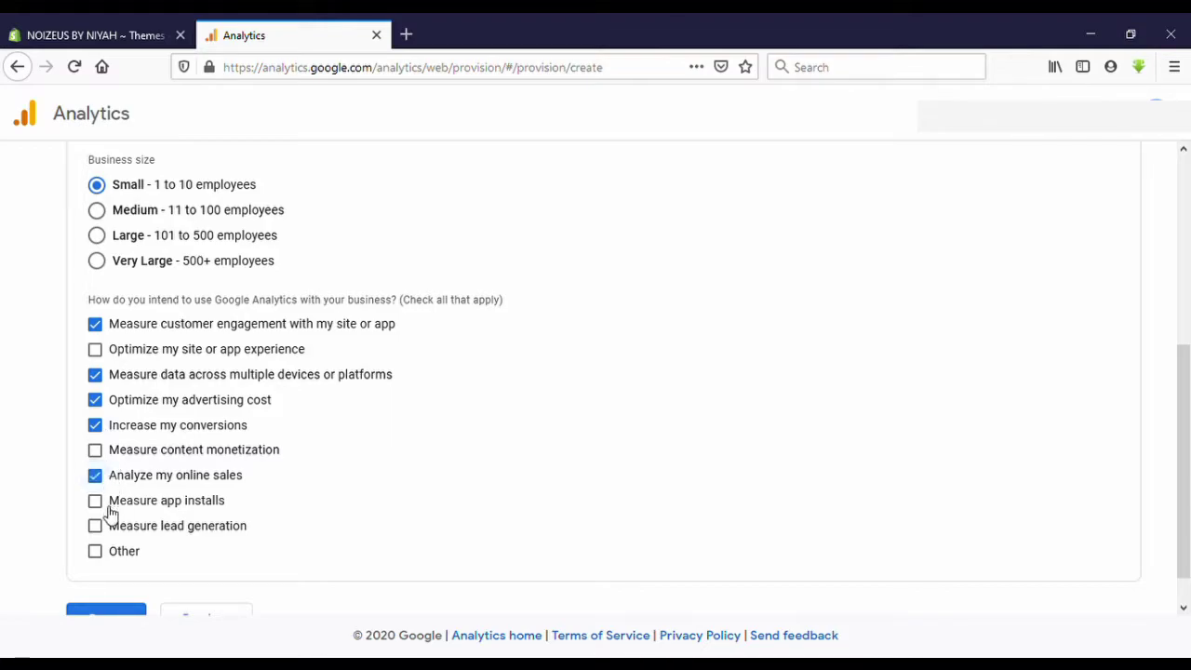
pyautogui.click(97, 527)
pyautogui.scroll(-1, 121, 559)
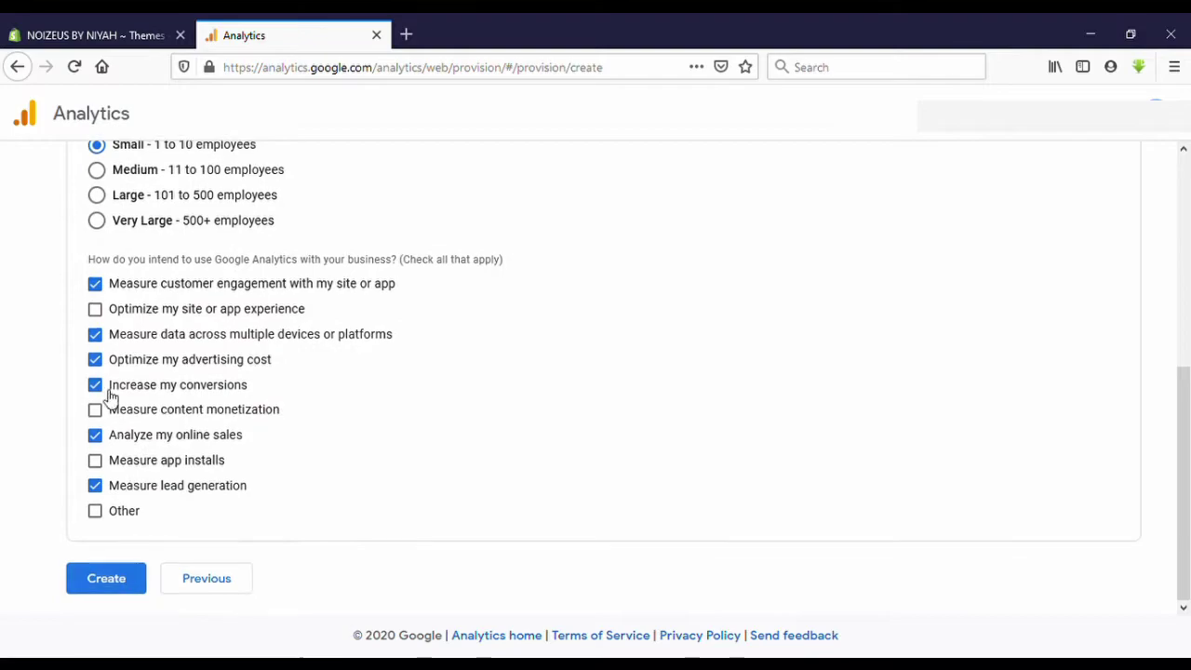
pyautogui.click(136, 583)
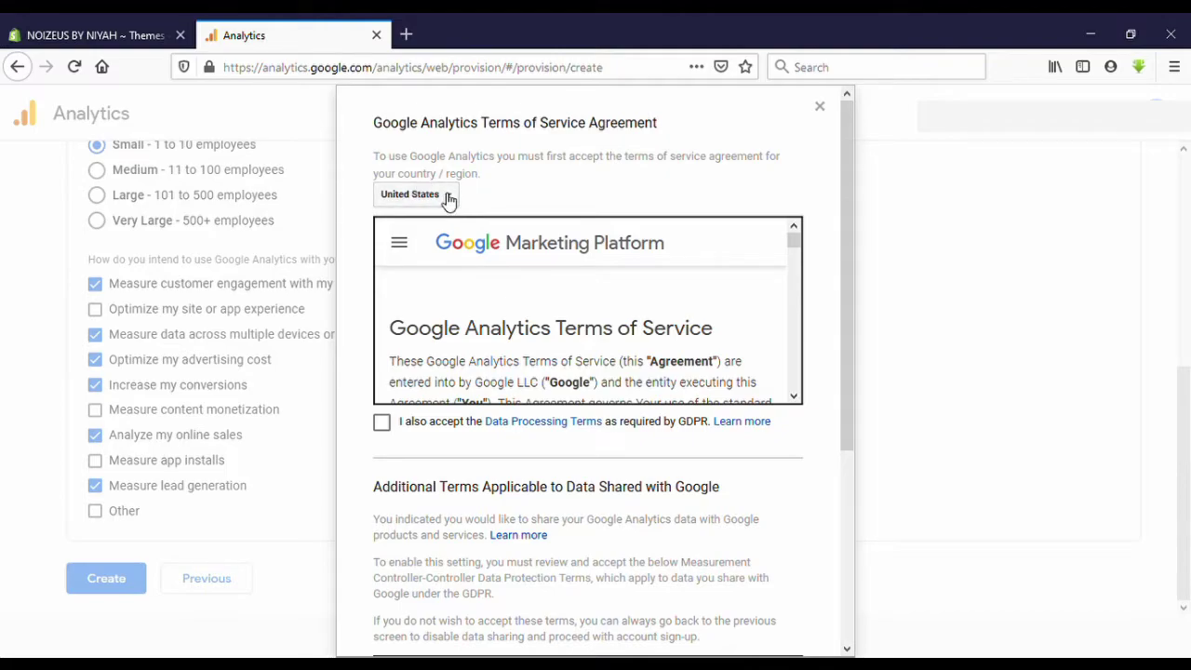
# Choose Sri Lanka in the Terms of Service, tick GDPR and controller data terms, and accept.
pyautogui.click(448, 197)
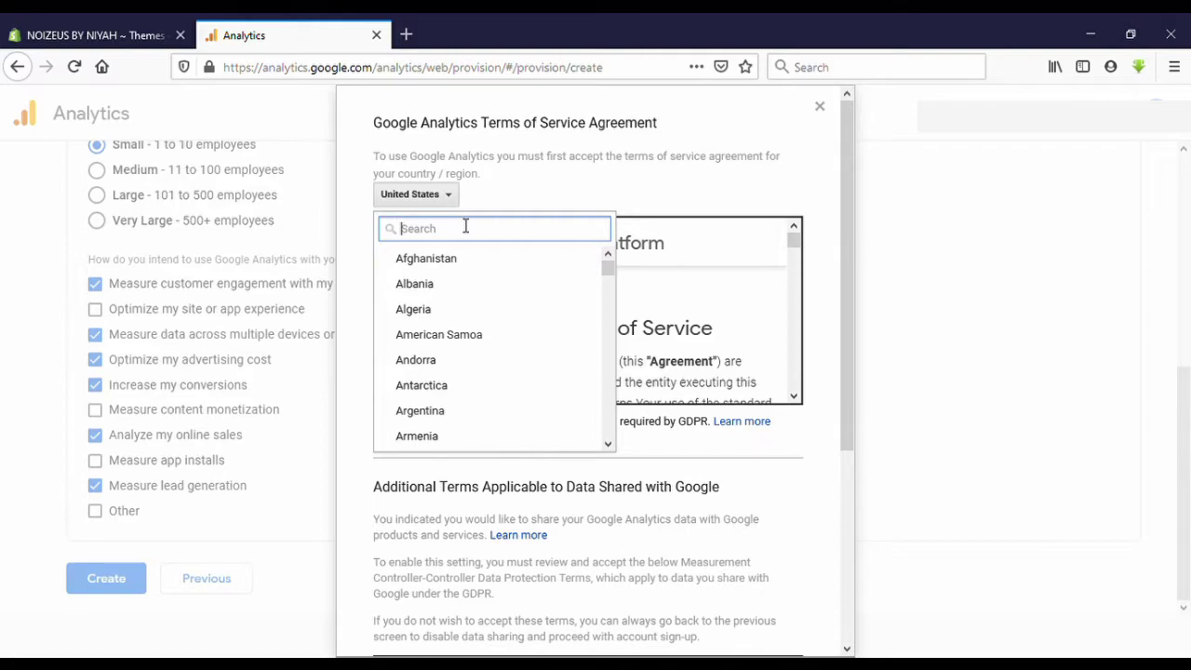
pyautogui.write('sr')
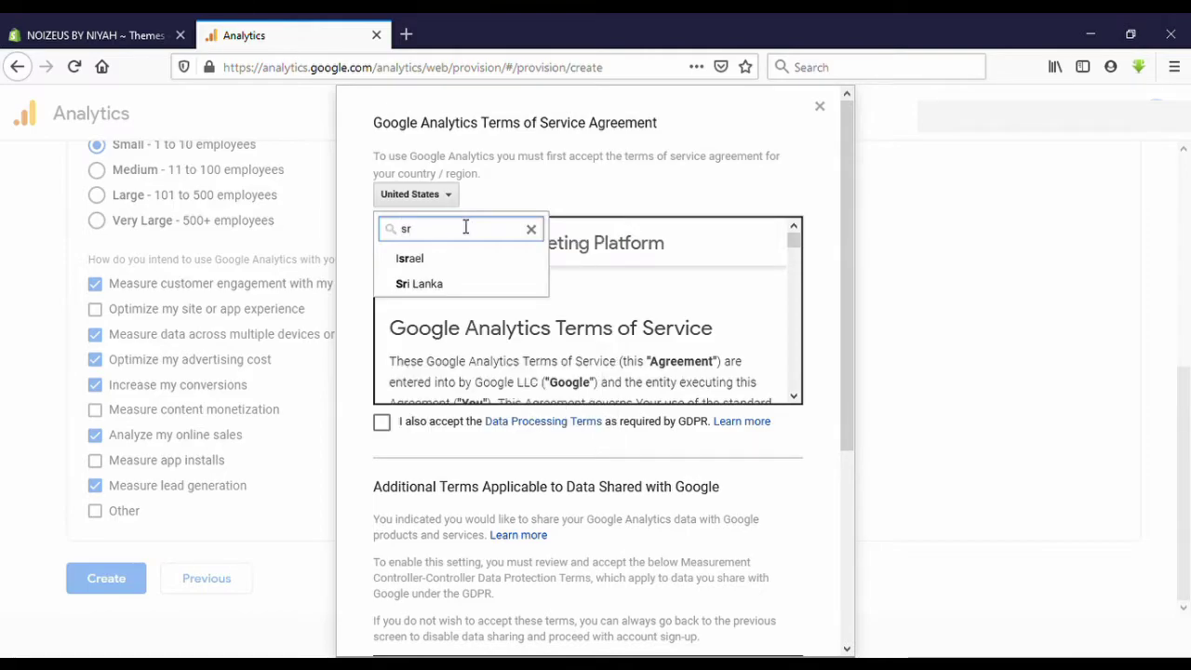
pyautogui.click(428, 283)
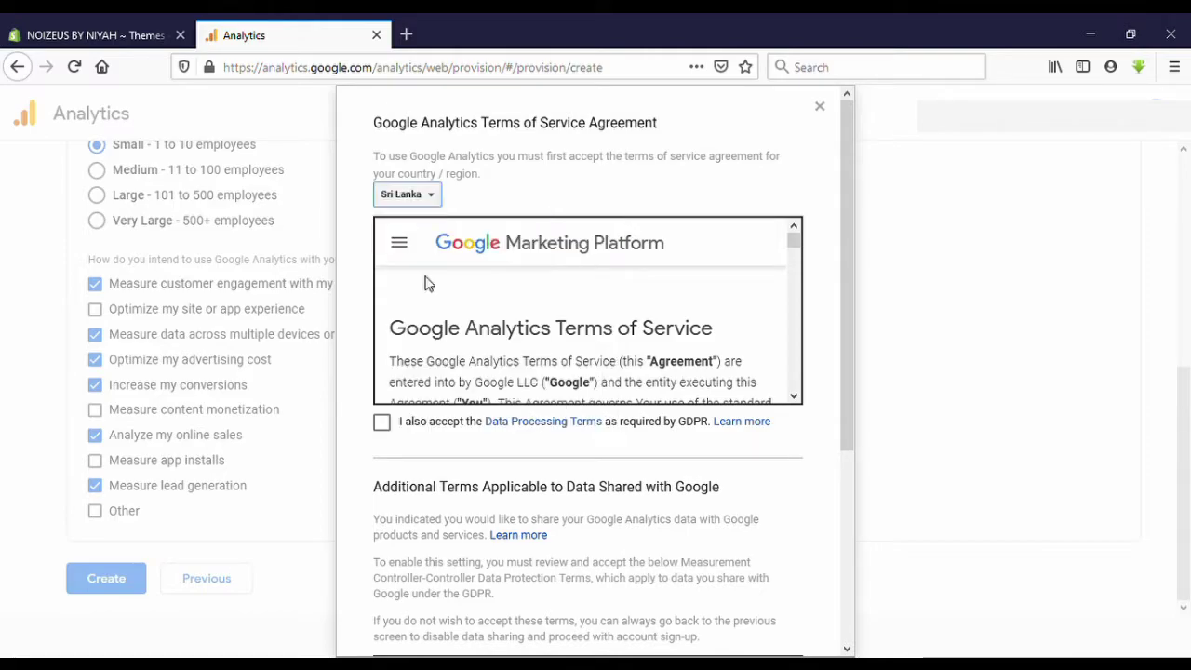
pyautogui.click(401, 424)
pyautogui.scroll(-5, 516, 437)
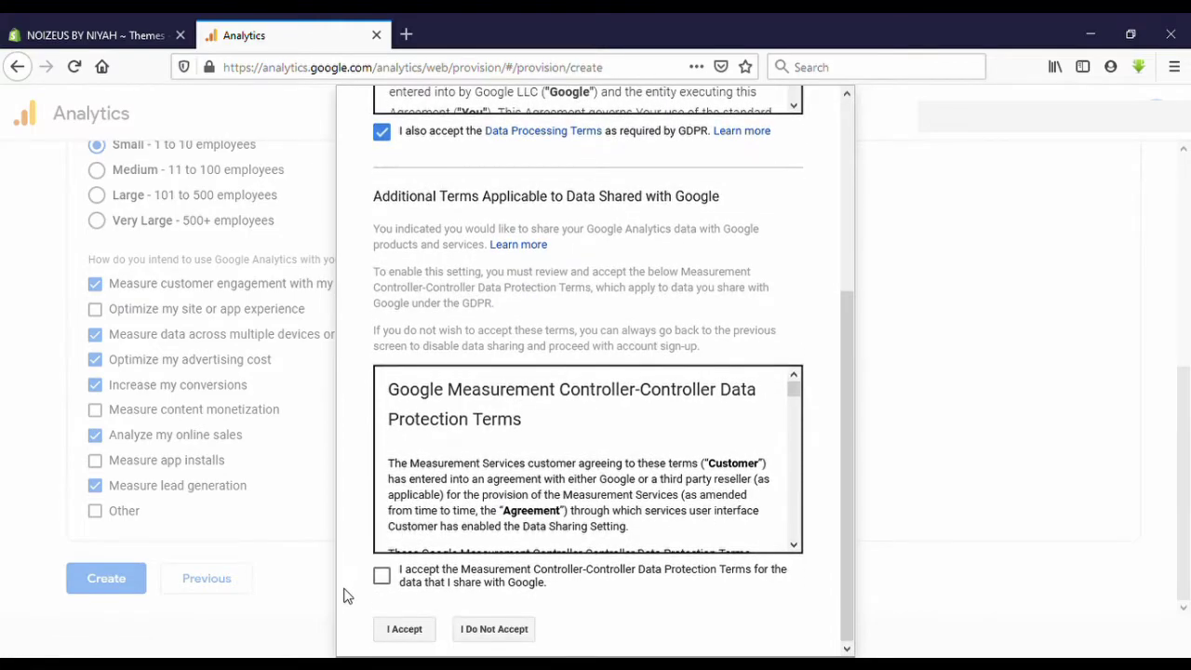
pyautogui.click(382, 575)
pyautogui.click(405, 630)
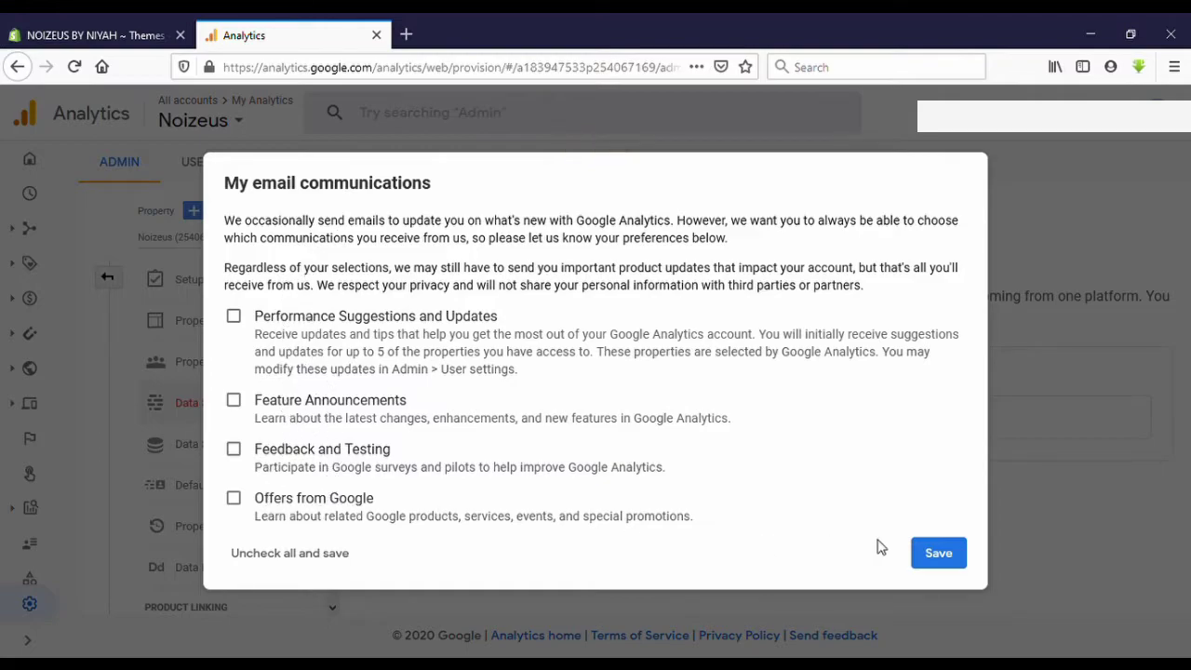
# Save the email communications preferences with no options ticked.
pyautogui.click(945, 548)
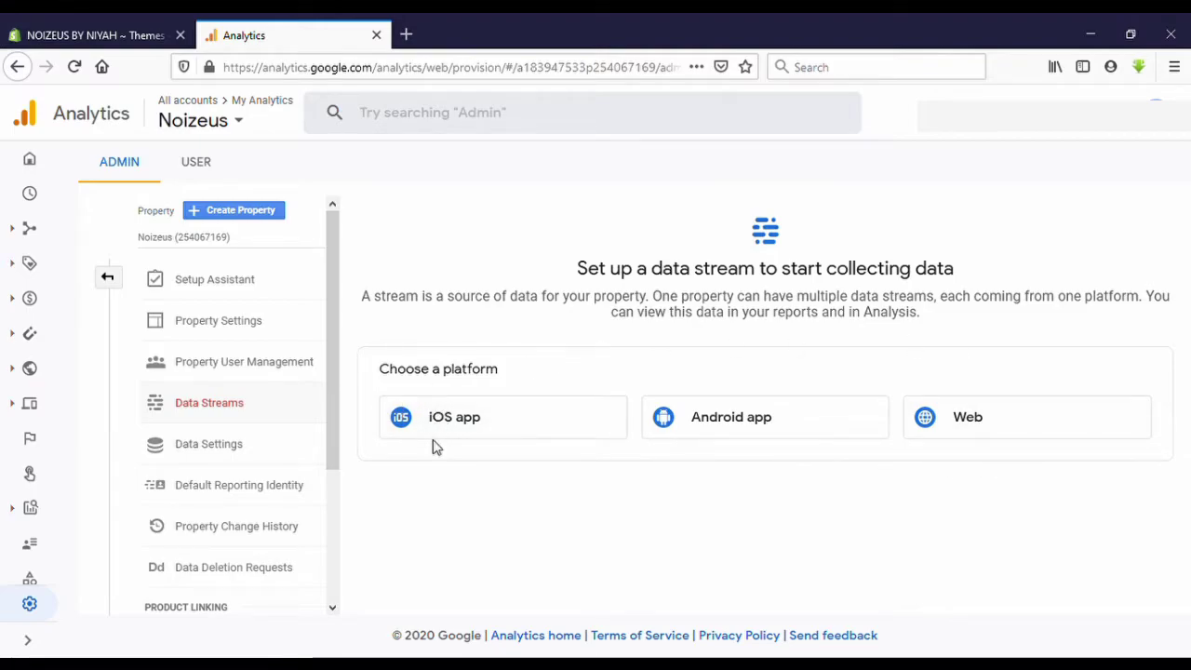
# Start a web stream and enter noizeus.com as its website URL, checking the store address in another tab.
pyautogui.click(1000, 430)
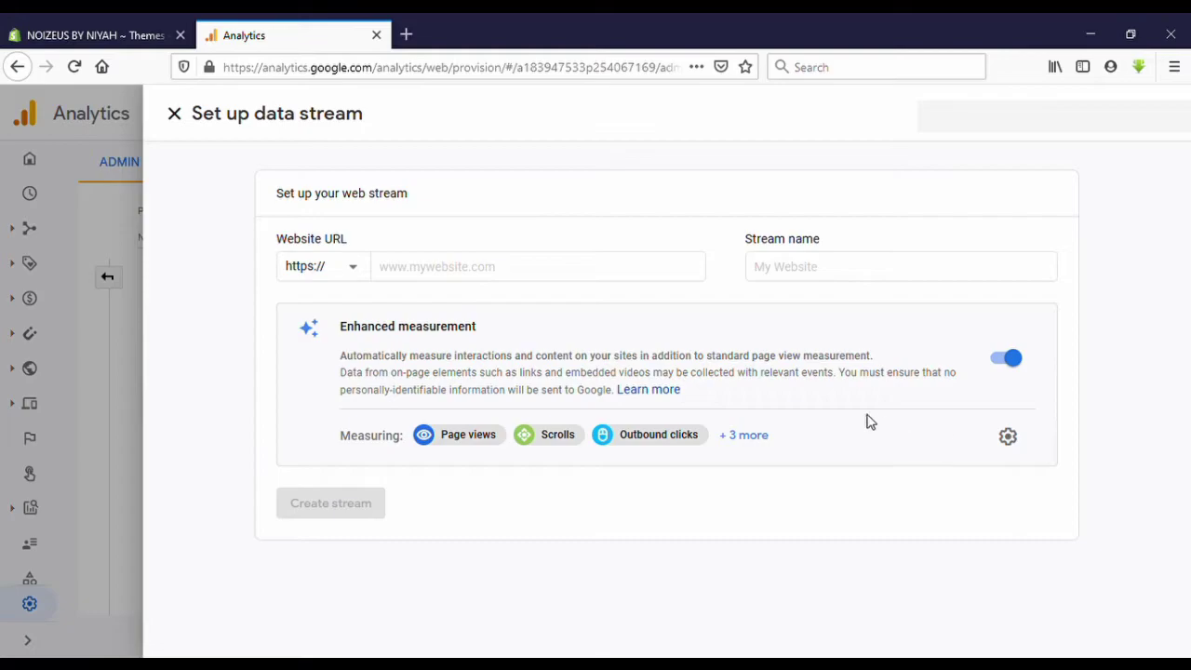
pyautogui.click(485, 279)
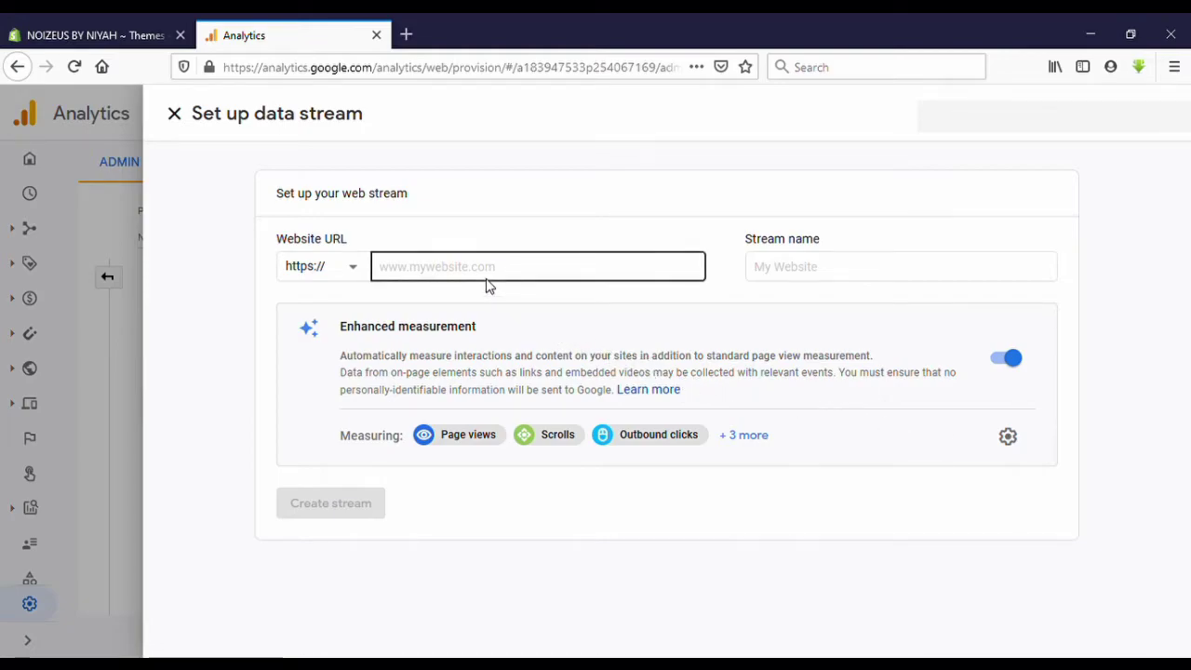
pyautogui.click(494, 279)
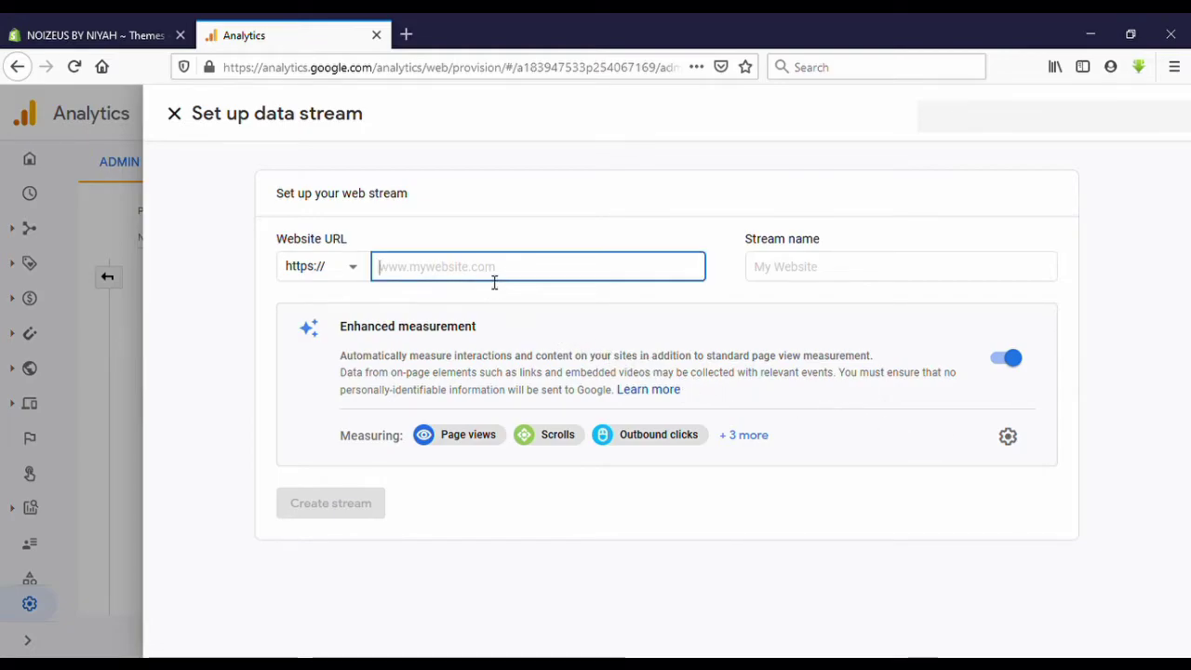
pyautogui.click(408, 34)
pyautogui.write('noizeus.com/')
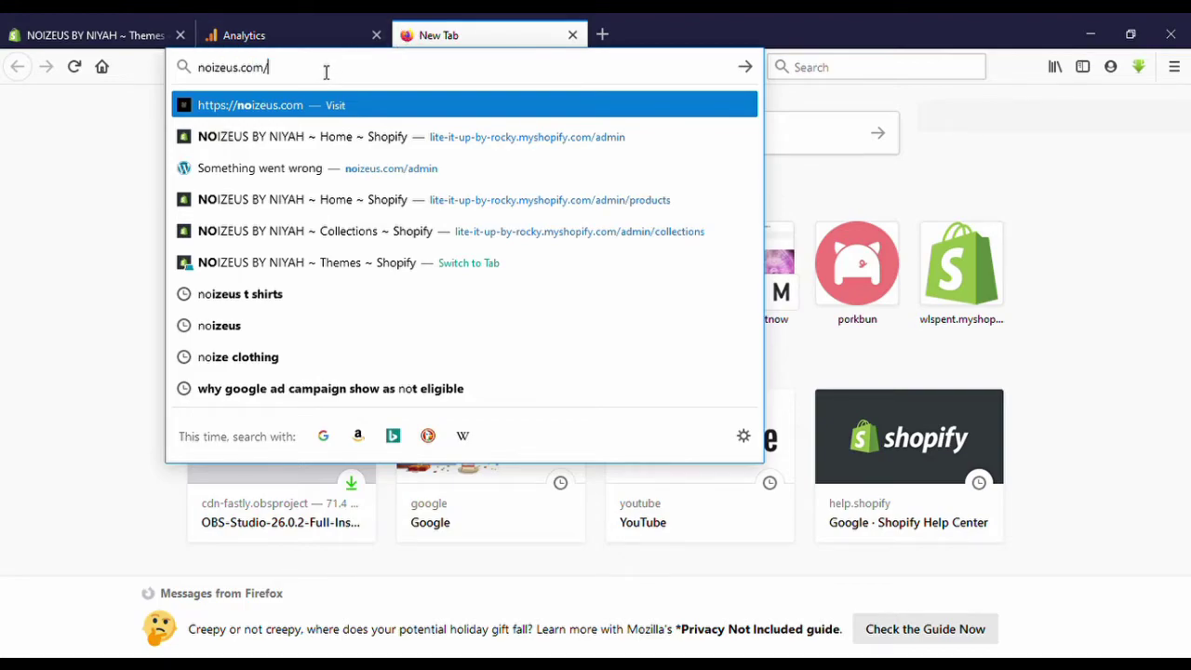
pyautogui.moveTo(329, 75); pyautogui.dragTo(189, 80)
pyautogui.press('Escape')
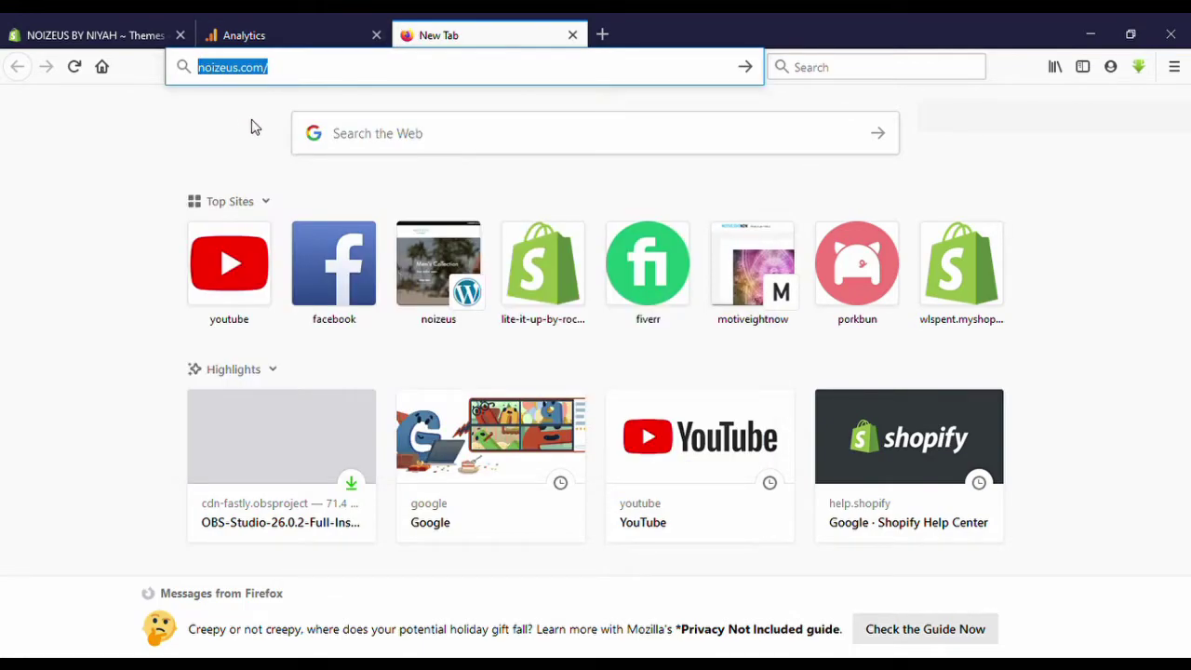
pyautogui.click(268, 35)
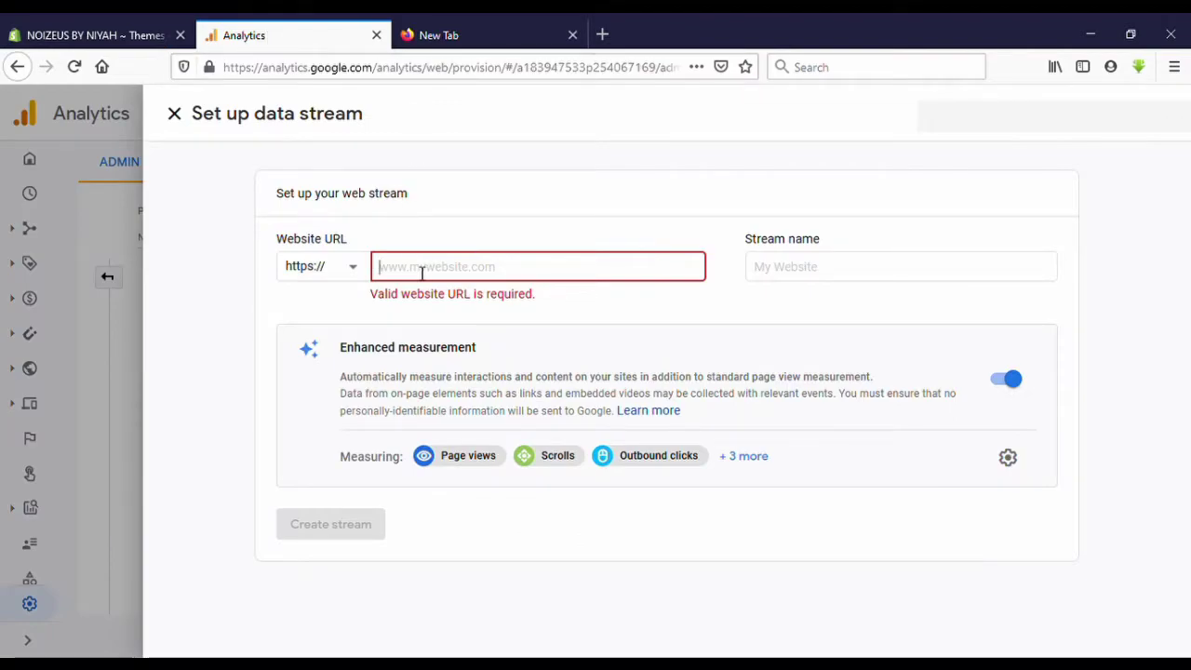
pyautogui.write('noi')
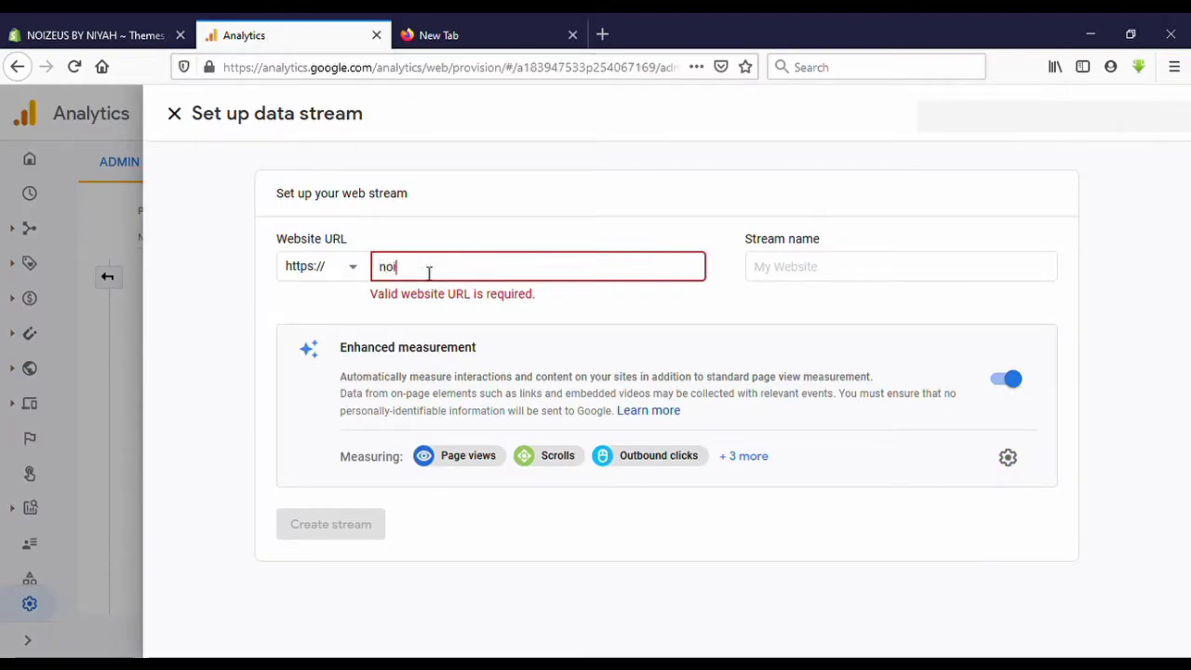
pyautogui.write('zeus')
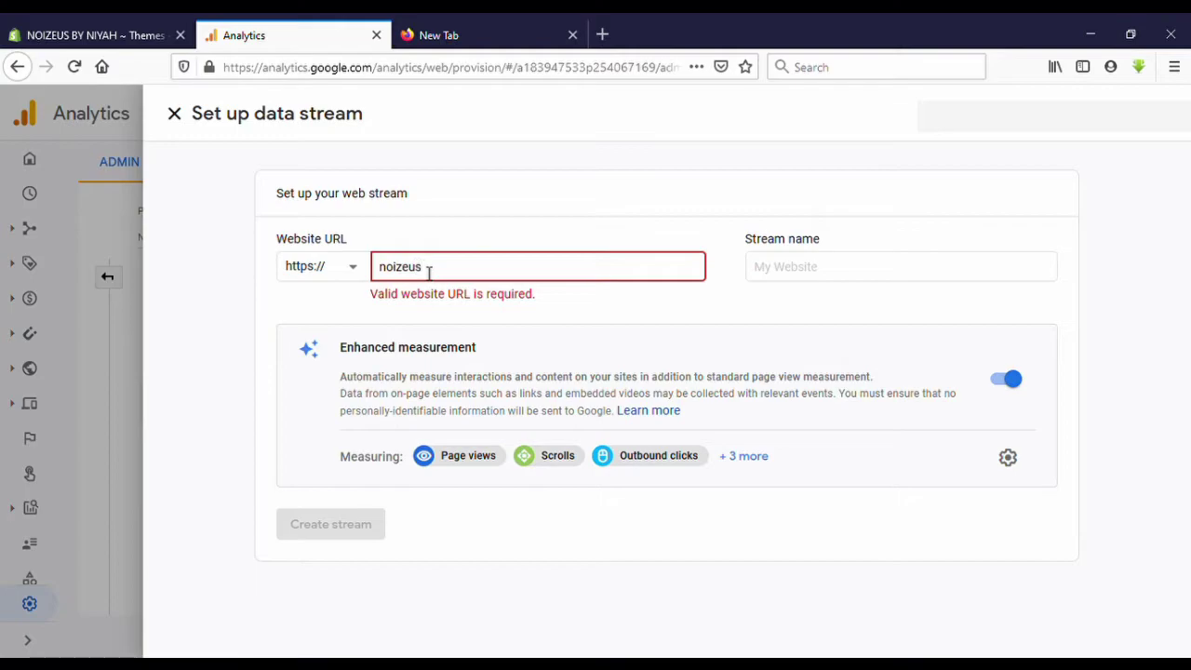
pyautogui.write('.com')
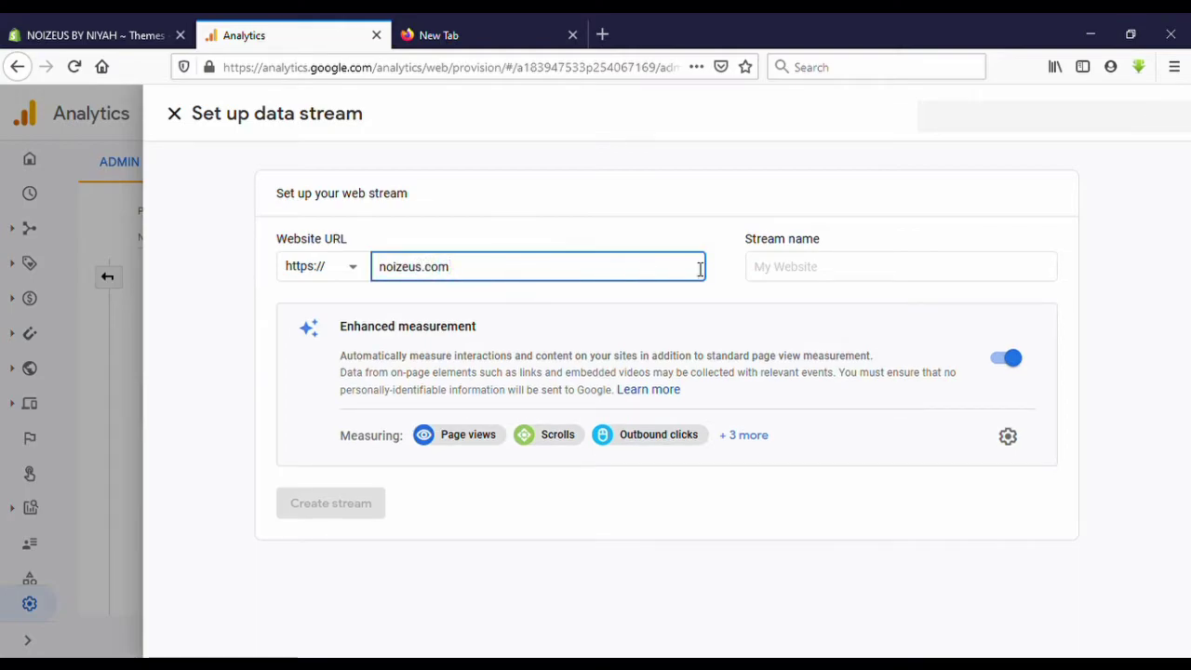
# Name the stream noizeus and create it.
pyautogui.click(765, 268)
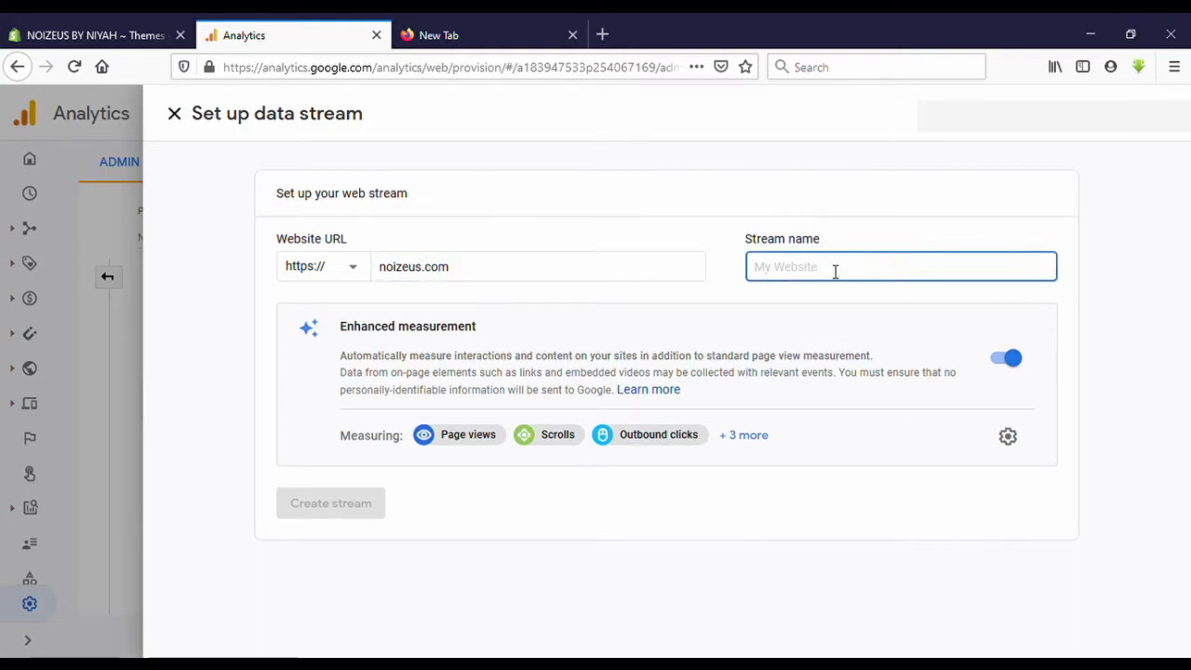
pyautogui.write('noizeus')
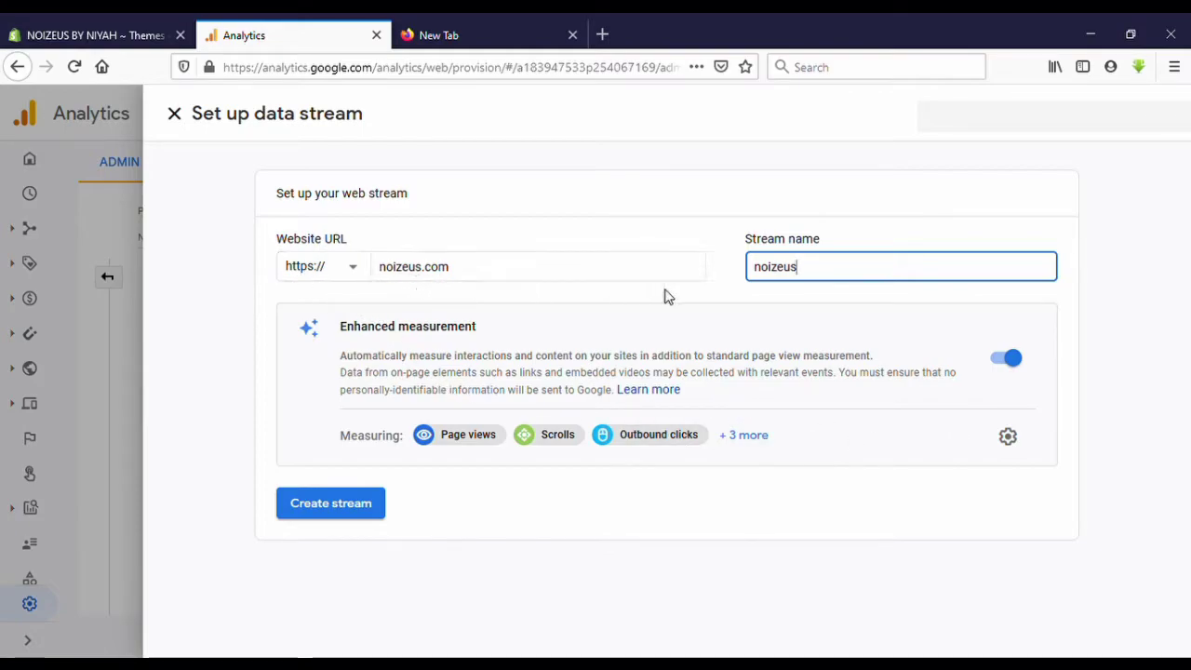
pyautogui.click(315, 509)
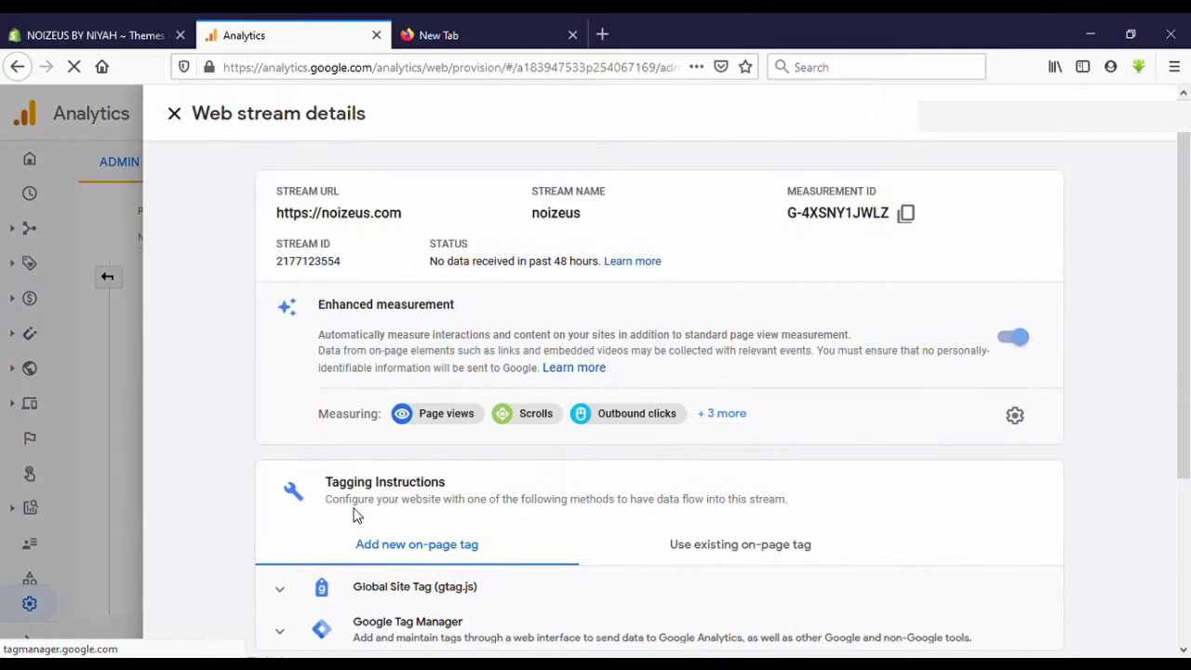
pyautogui.scroll(-2, 729, 449)
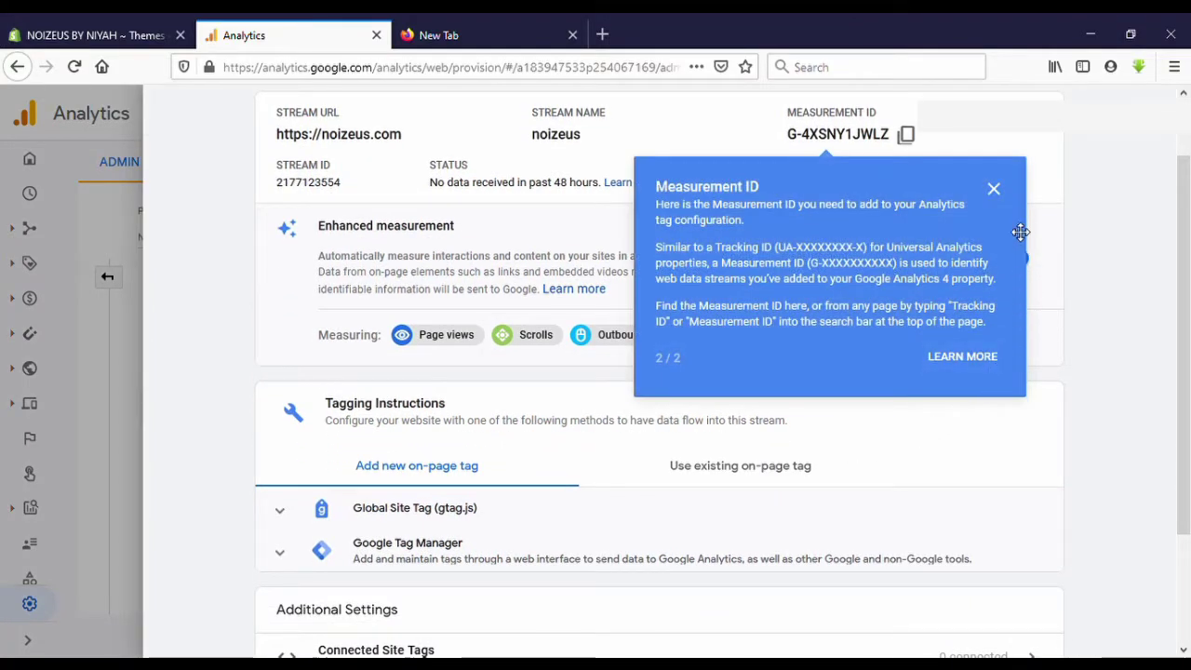
pyautogui.click(993, 190)
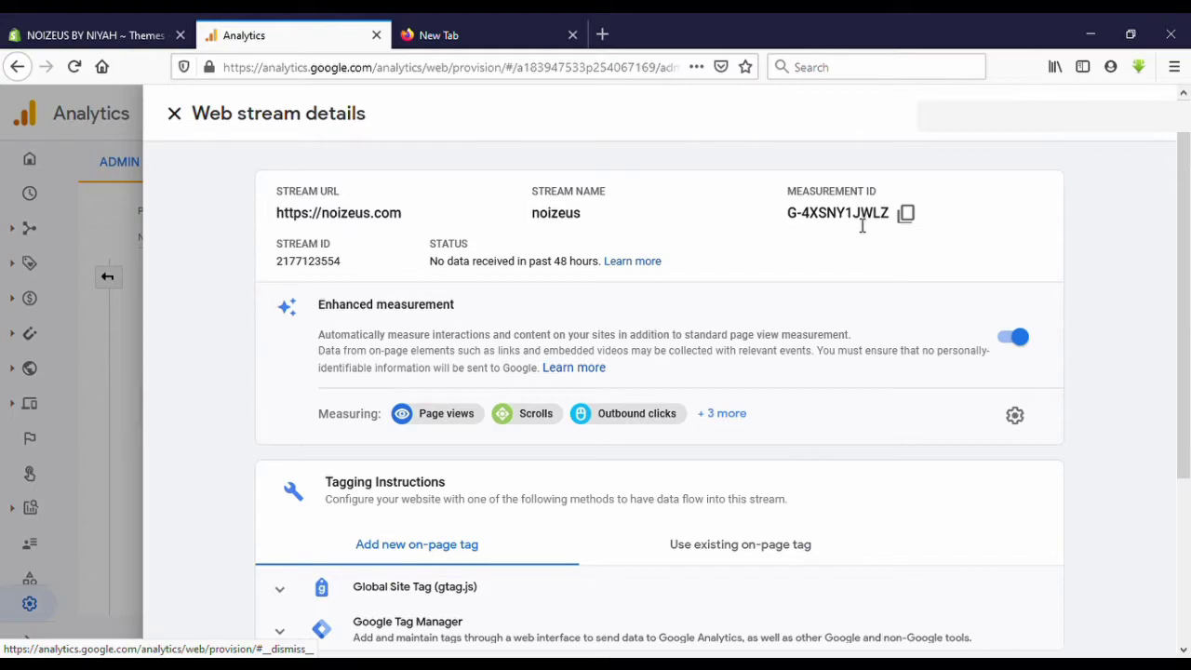
# Go to Shopify's Online Store Preferences and scroll down to the Google Analytics code box.
pyautogui.click(46, 35)
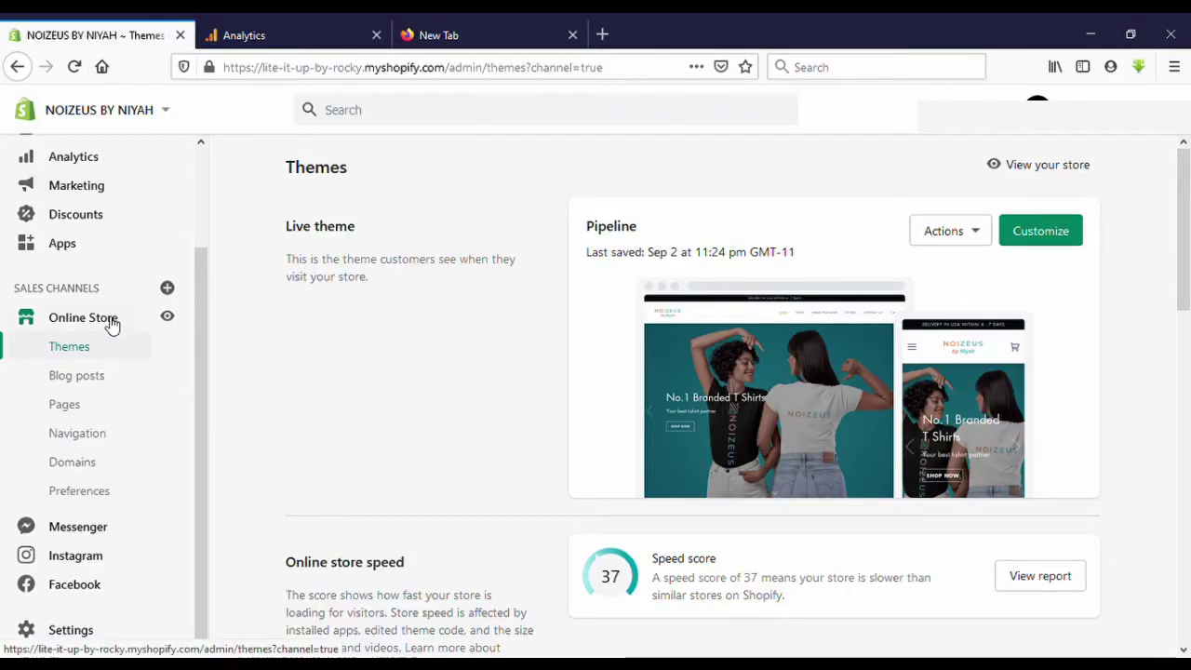
pyautogui.click(82, 498)
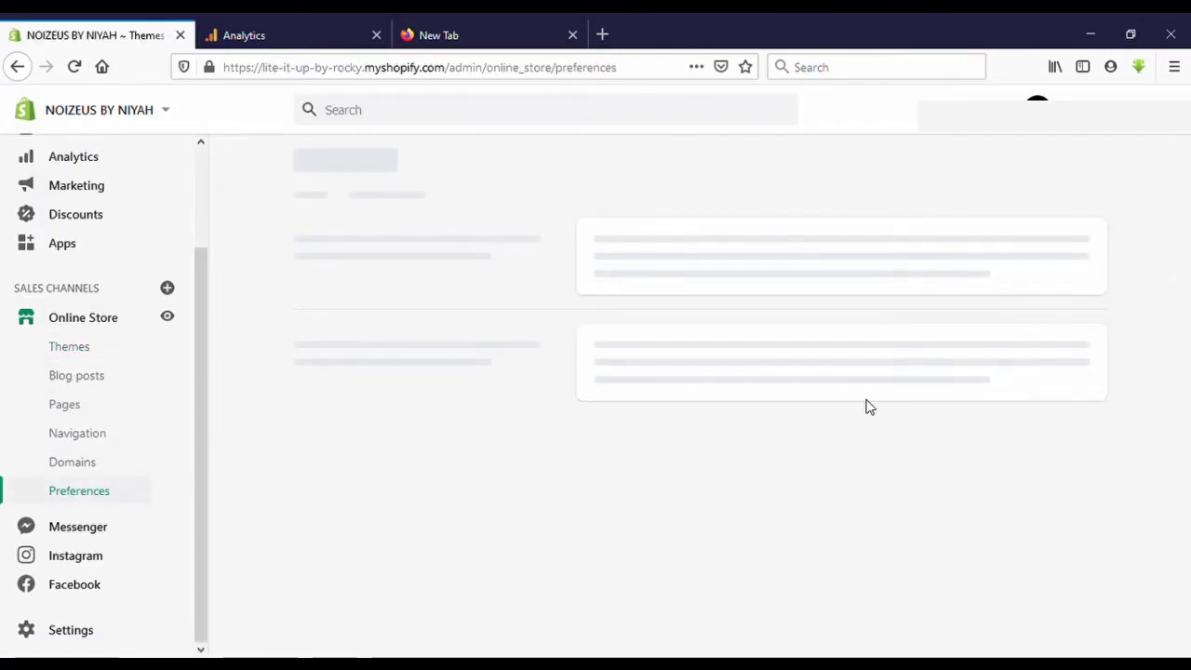
pyautogui.scroll(-2, 763, 530)
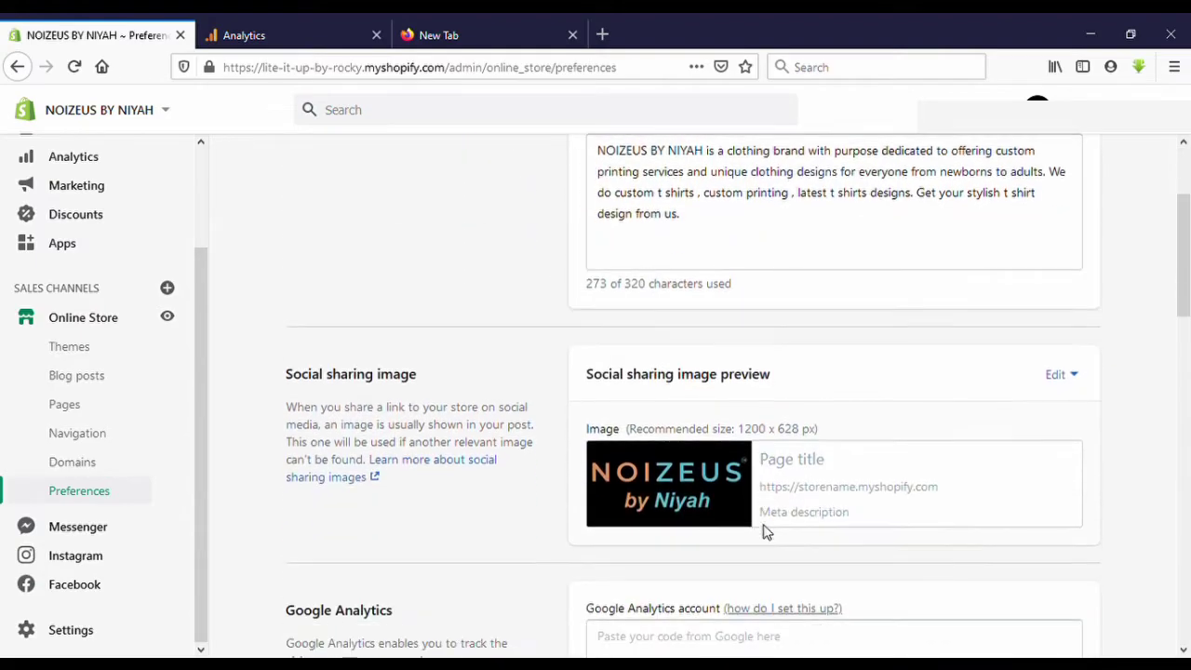
pyautogui.scroll(-2, 763, 531)
pyautogui.scroll(-1, 763, 531)
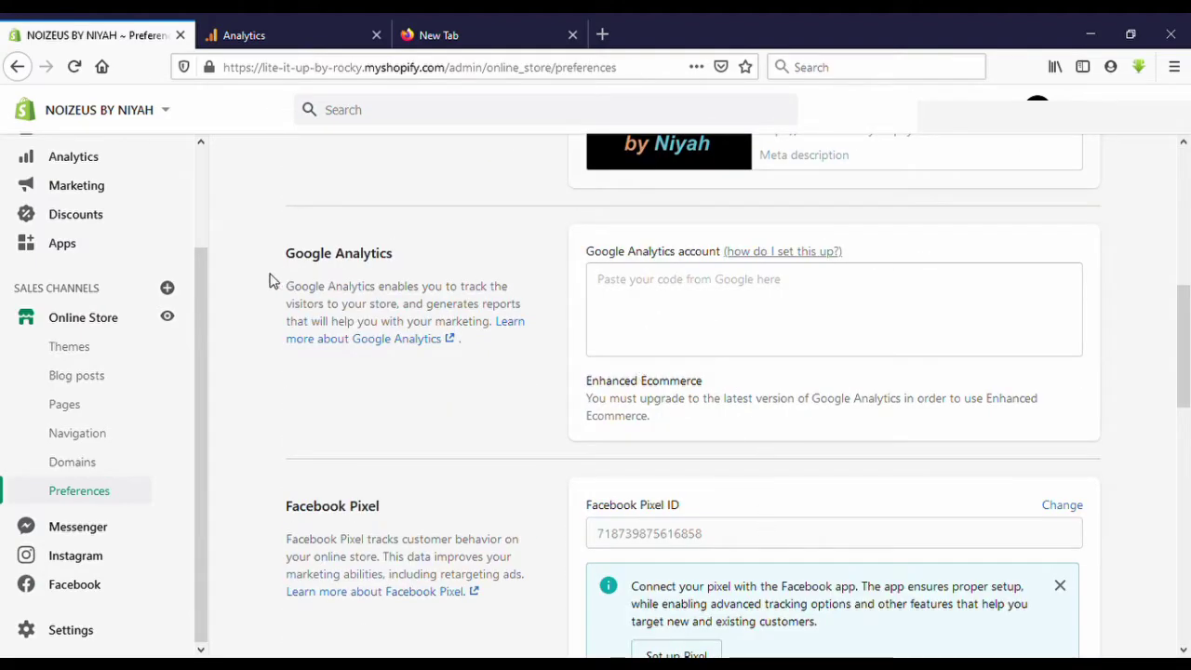
pyautogui.click(452, 28)
# Close the stray tab, expand the noizeus stream's Global Site Tag (gtag.js) and copy its code.
pyautogui.write('noizeus.com/')
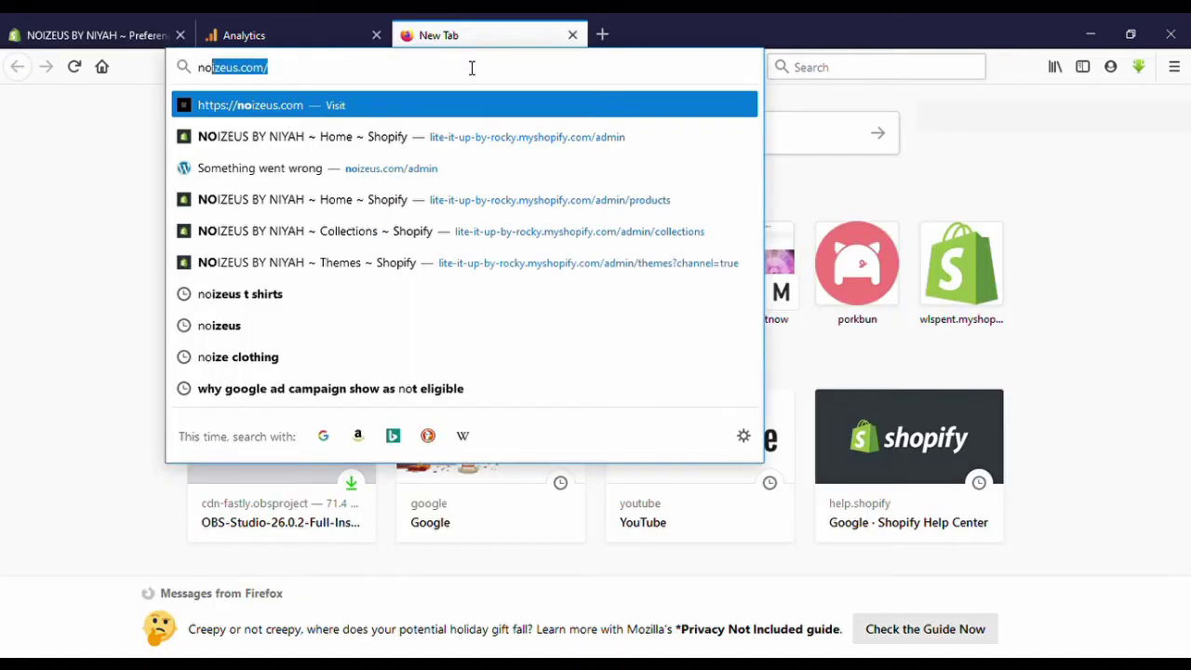
pyautogui.click(572, 35)
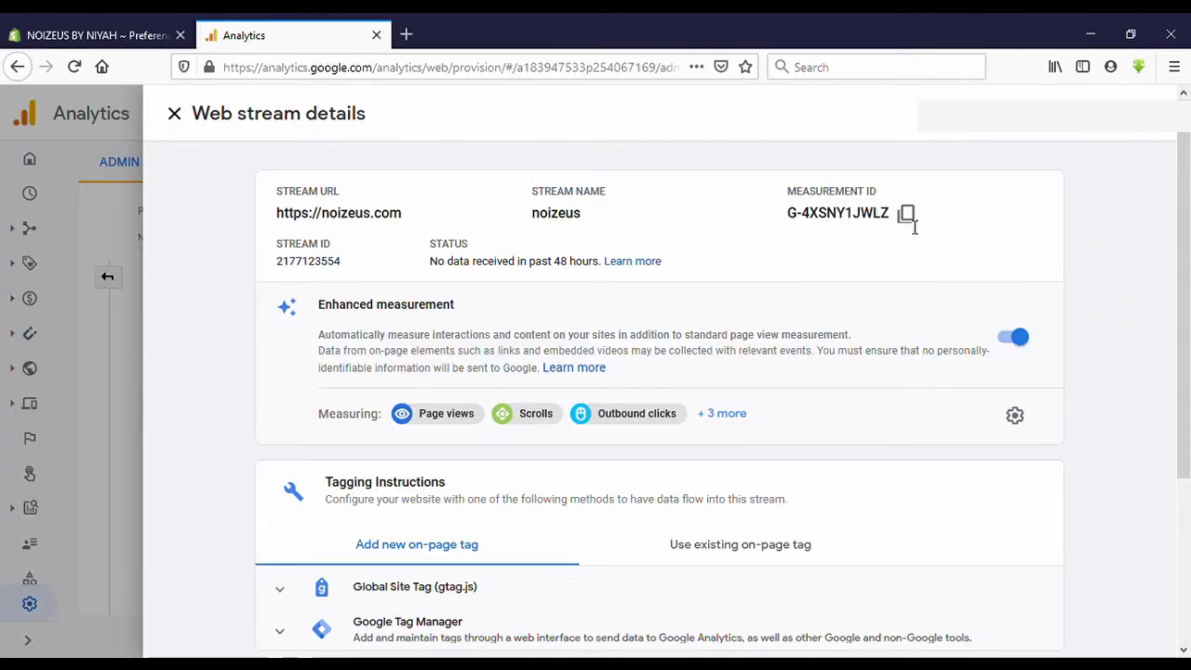
pyautogui.scroll(-2, 838, 261)
pyautogui.scroll(-1, 710, 337)
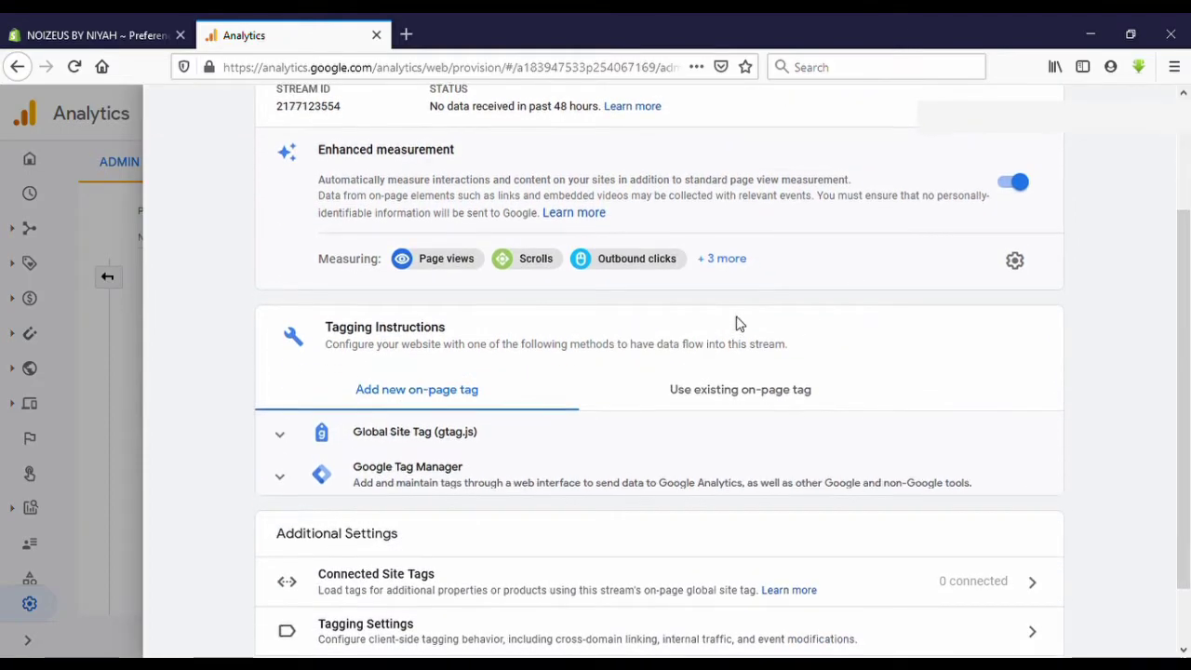
pyautogui.scroll(2, 735, 323)
pyautogui.scroll(-3, 714, 404)
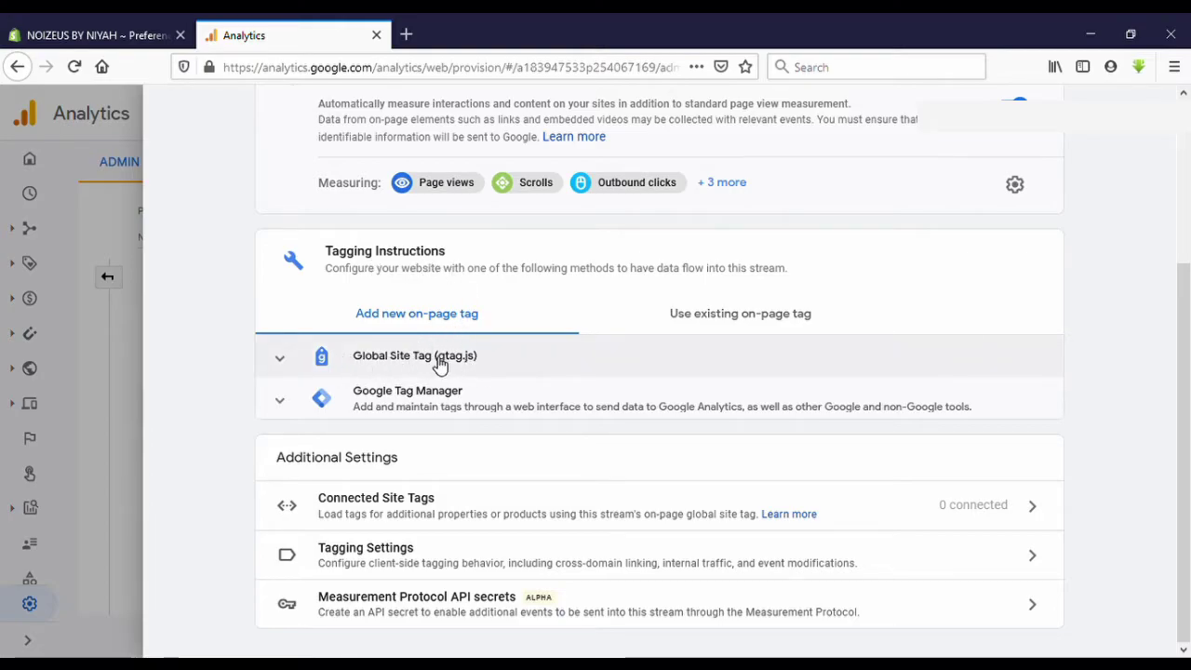
pyautogui.click(291, 367)
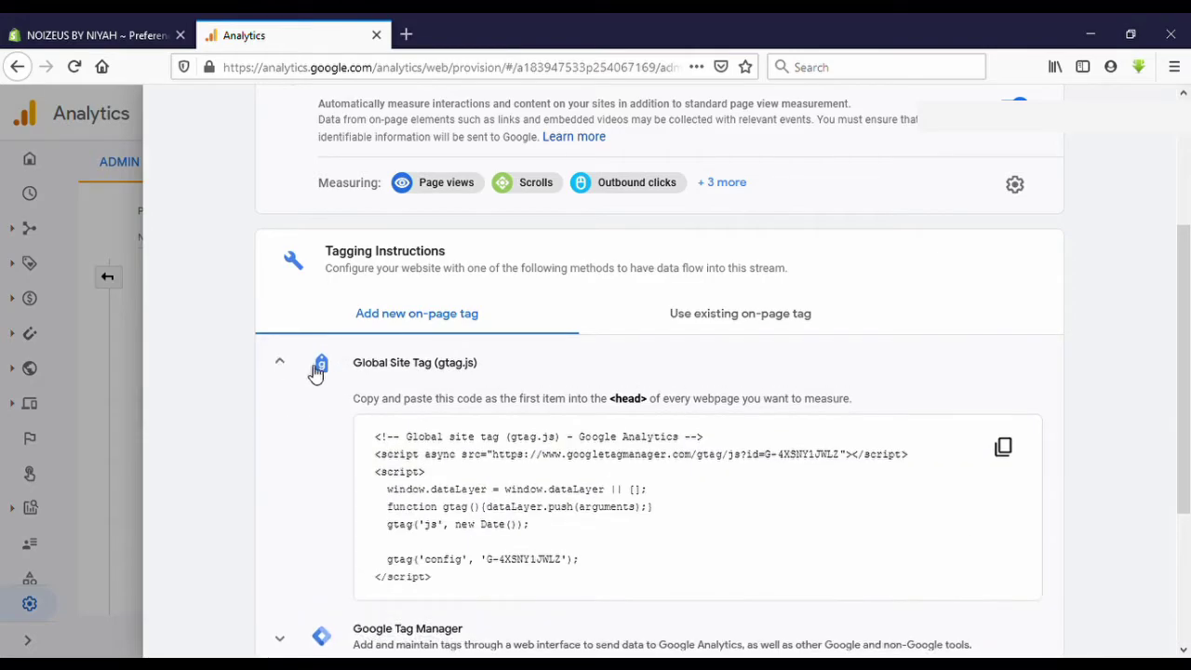
pyautogui.scroll(-2, 456, 424)
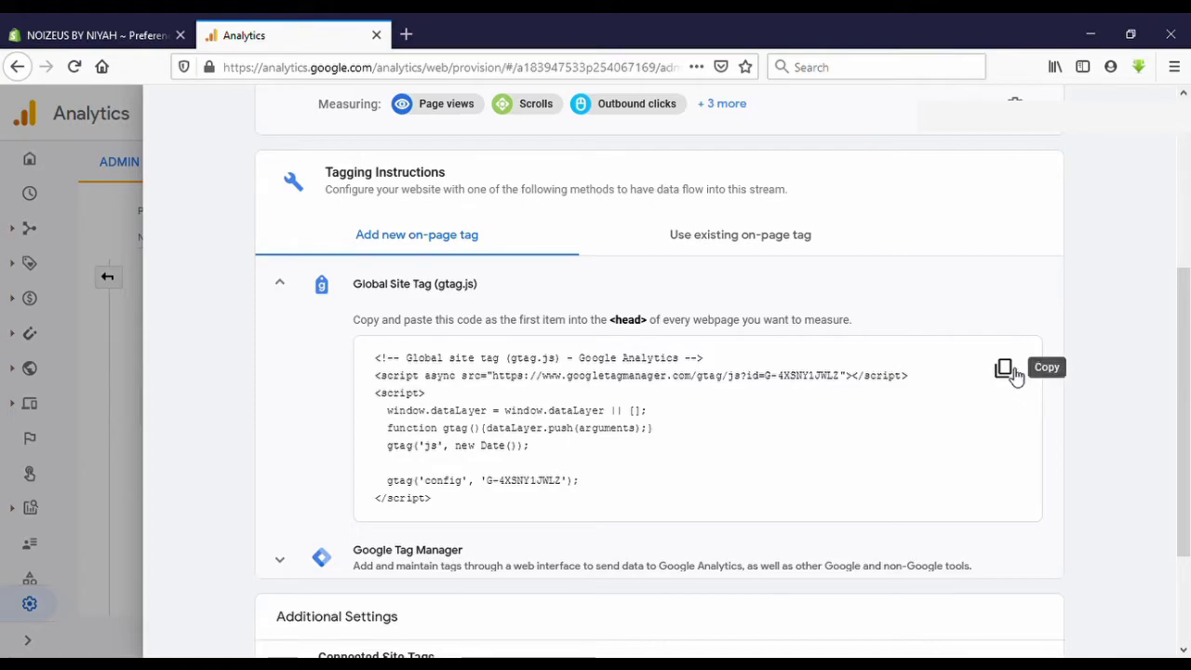
pyautogui.click(1014, 372)
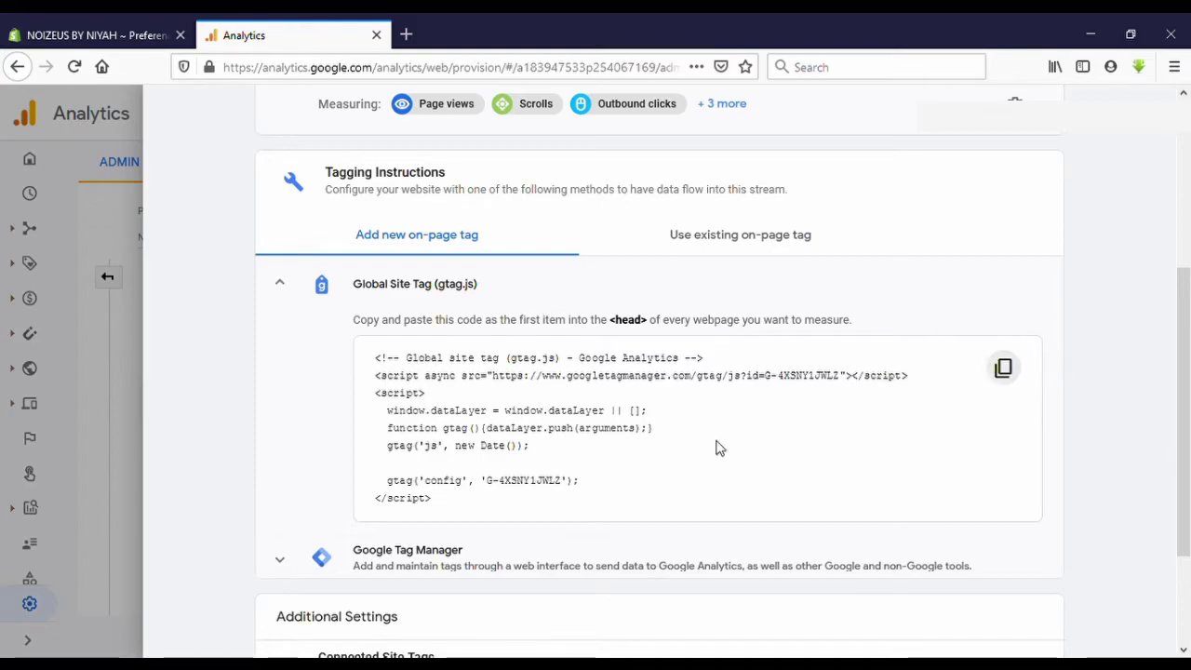
# From Online Store > Themes, choose Actions > Edit code on the live Pipeline theme.
pyautogui.click(119, 28)
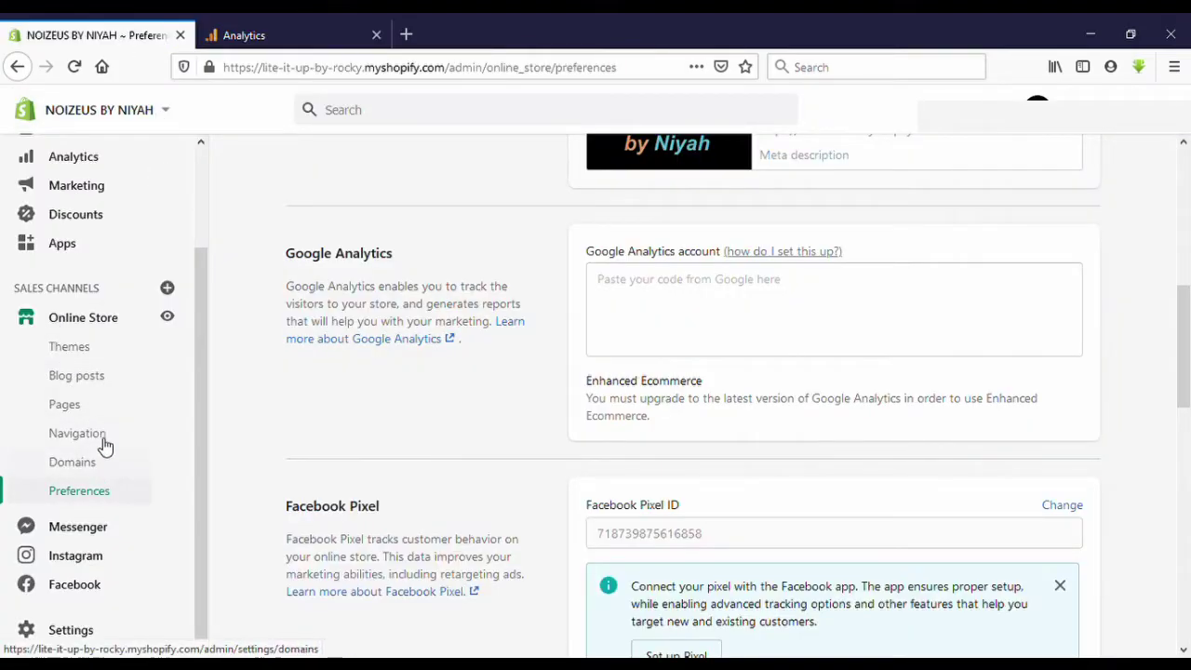
pyautogui.click(97, 344)
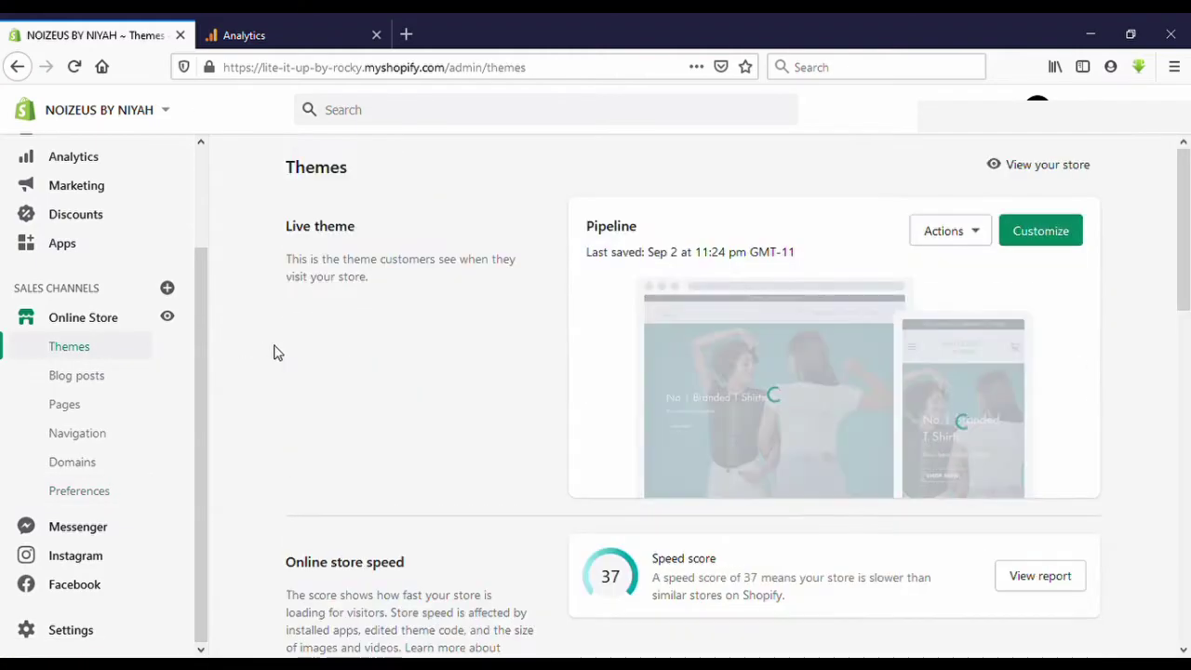
pyautogui.click(981, 231)
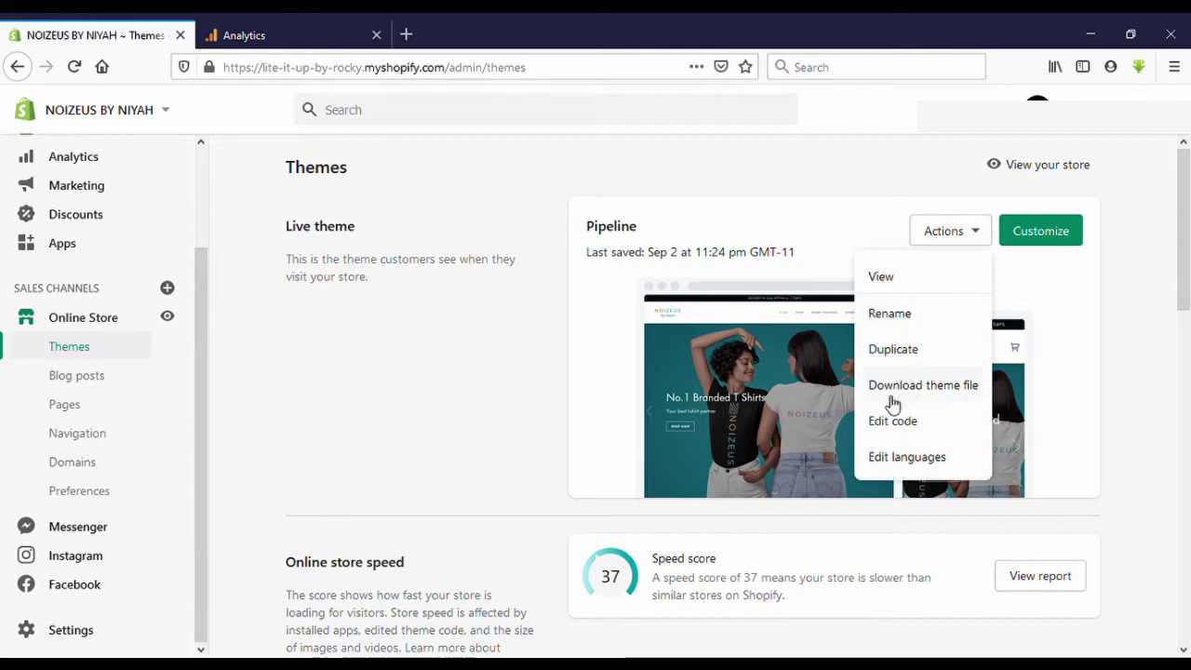
pyautogui.click(893, 423)
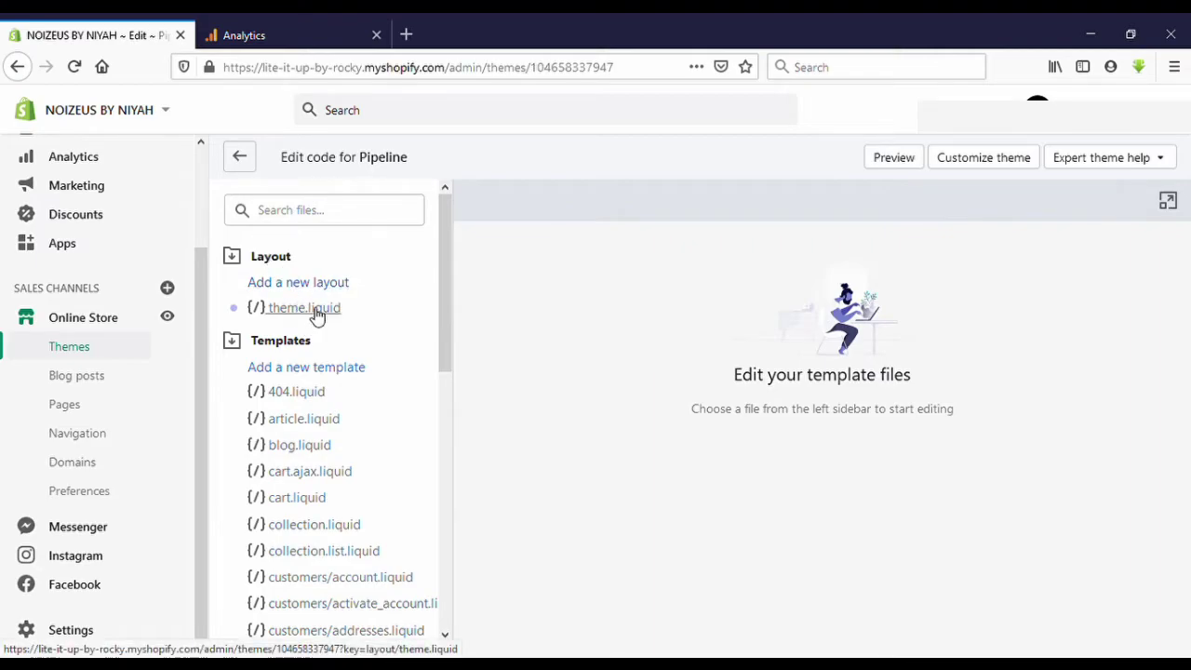
# Paste the gtag.js snippet on a new line right after <head> in theme.liquid and save.
pyautogui.click(305, 308)
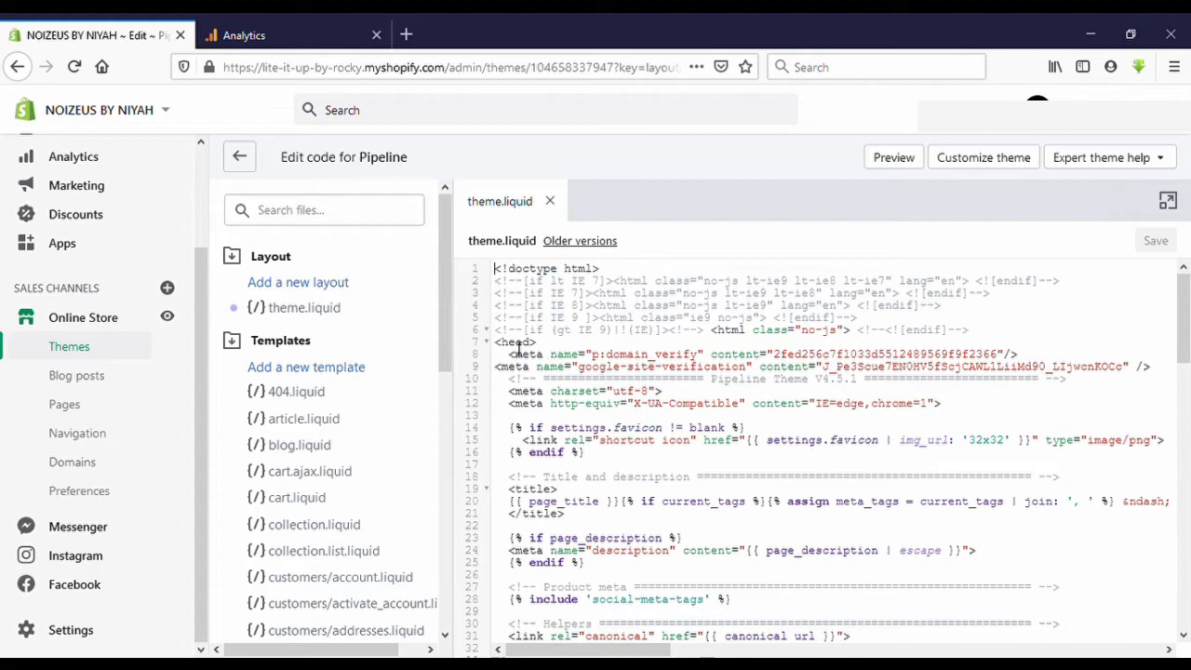
pyautogui.click(544, 346)
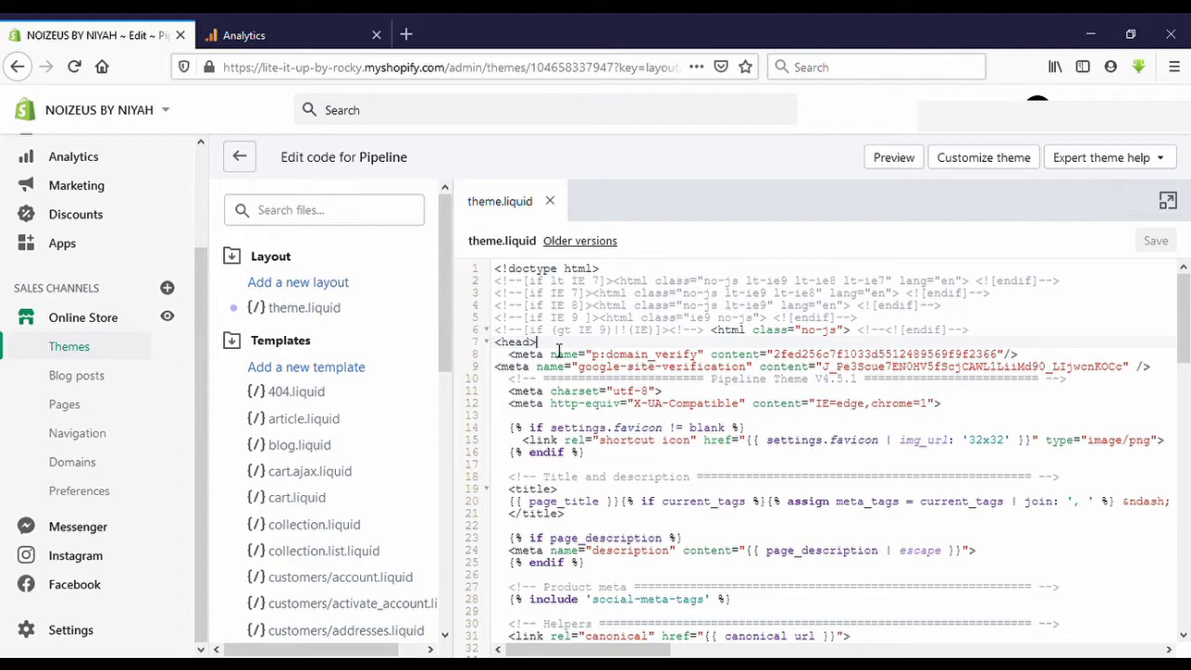
pyautogui.press('Return')
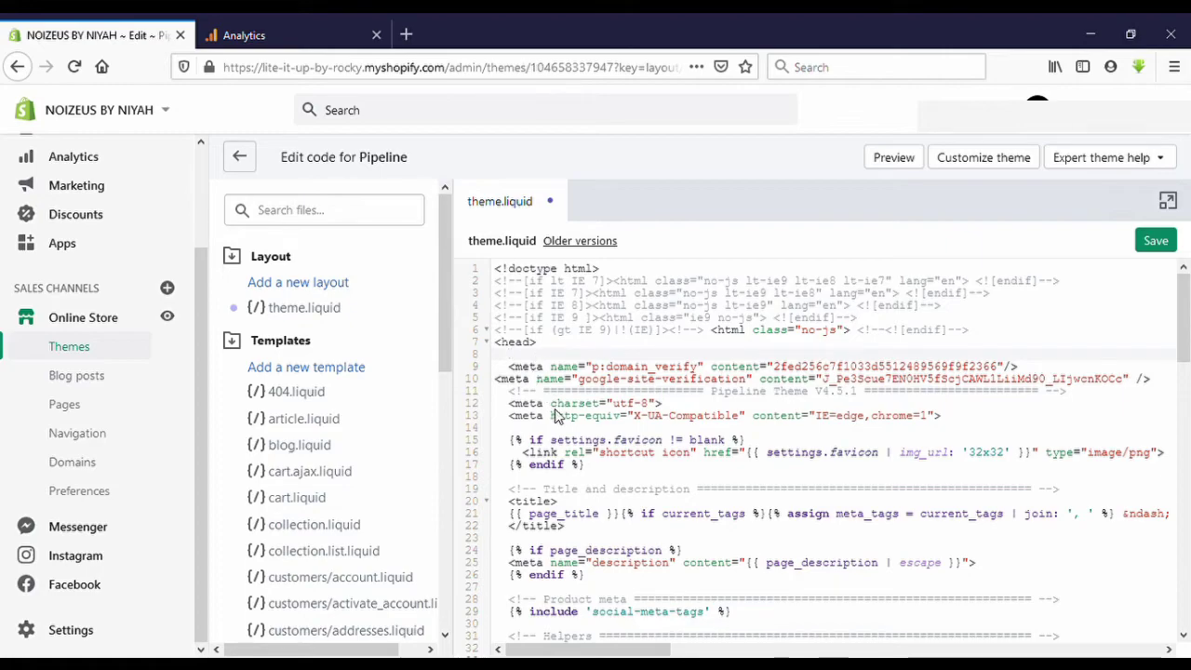
pyautogui.hotkey('ctrl', 'v')
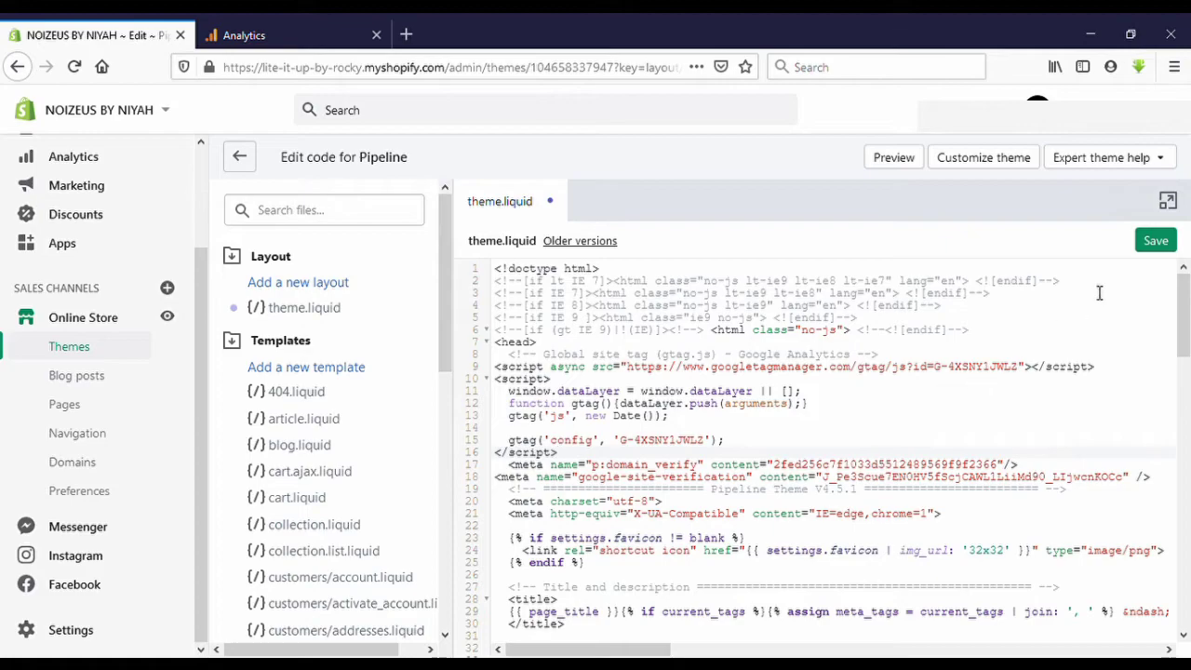
pyautogui.click(1147, 242)
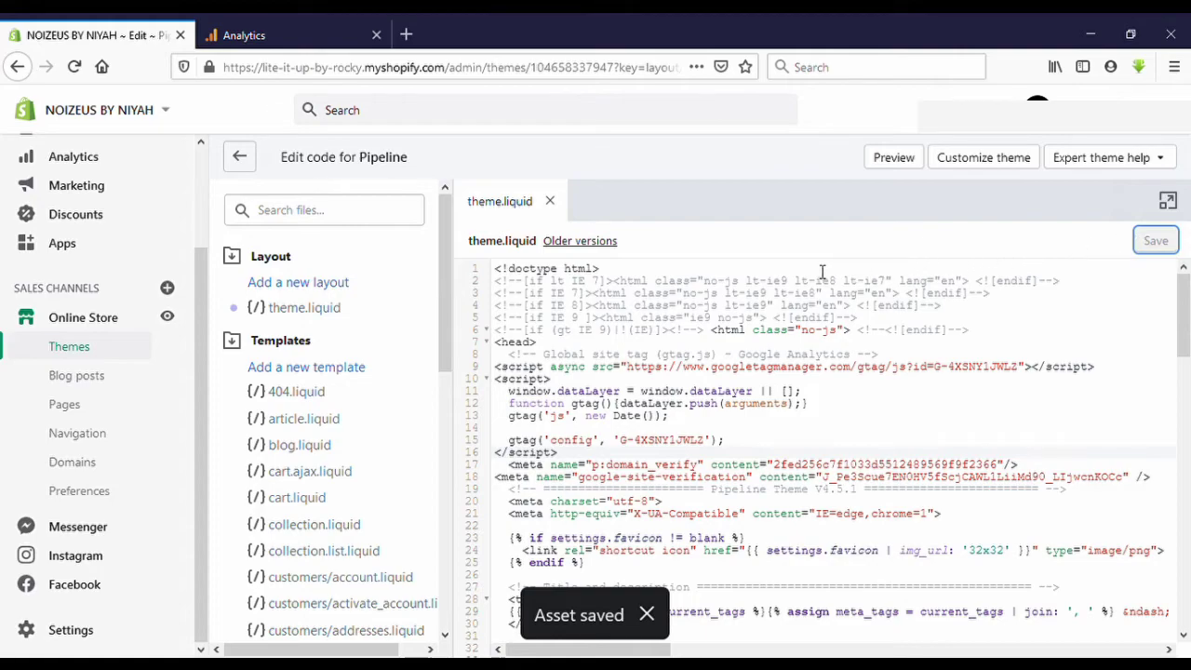
# Back in Analytics, scroll through the noizeus web stream details and tagging instructions.
pyautogui.click(288, 35)
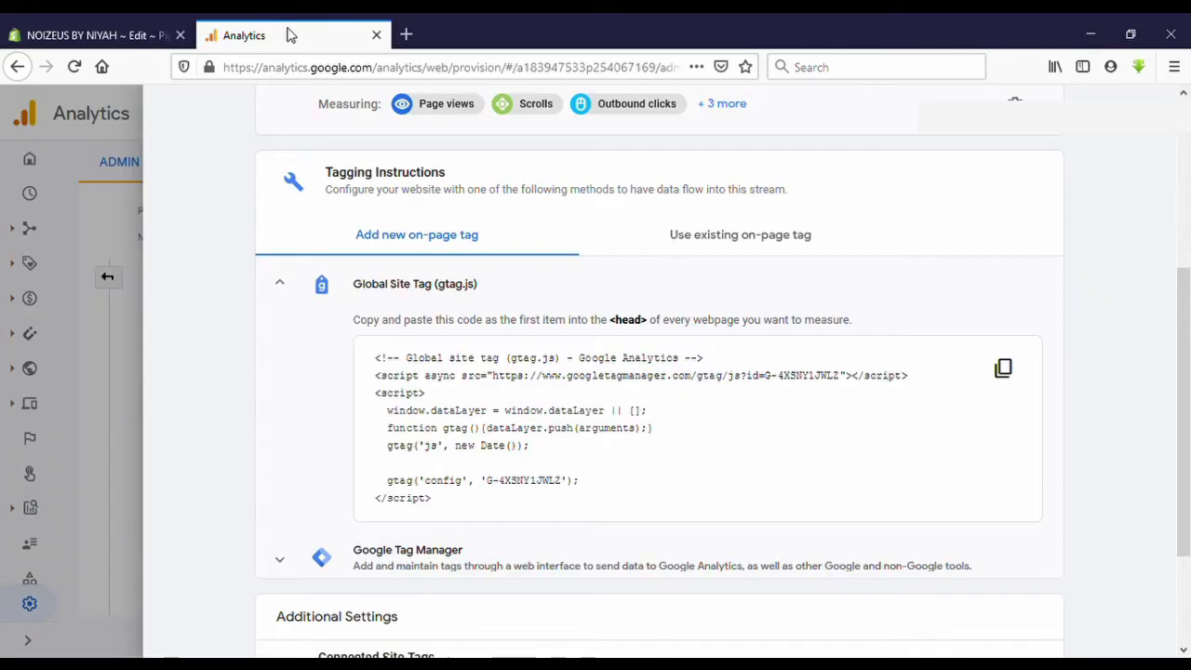
pyautogui.scroll(-3, 577, 359)
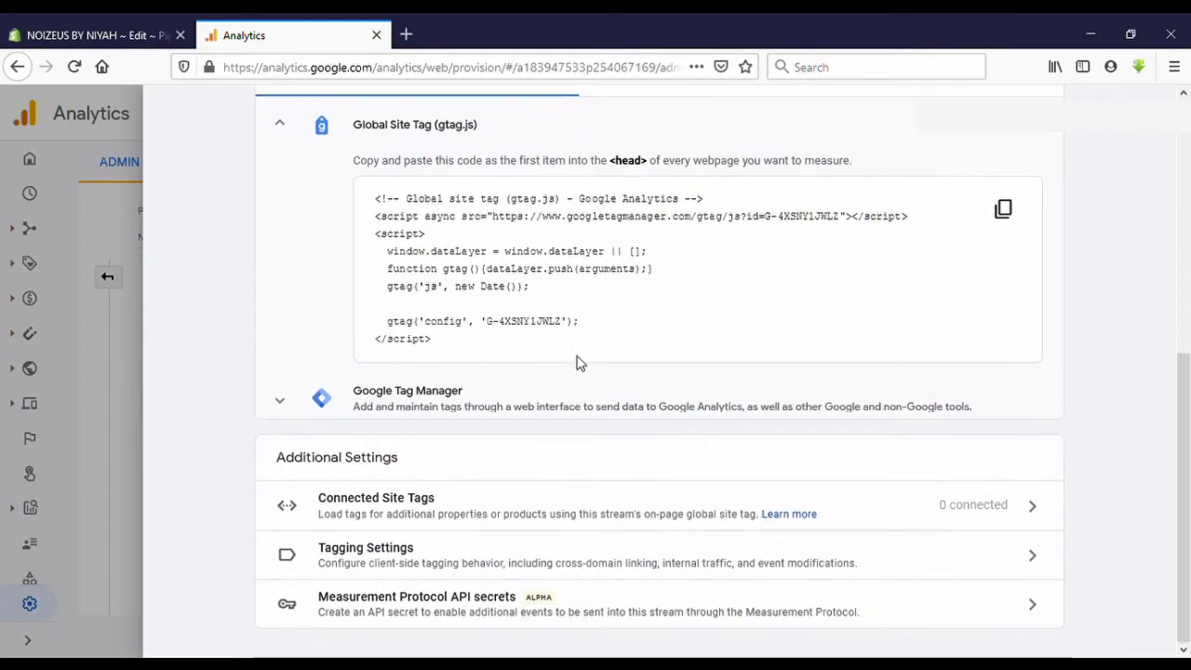
pyautogui.scroll(1, 820, 378)
pyautogui.scroll(3, 820, 378)
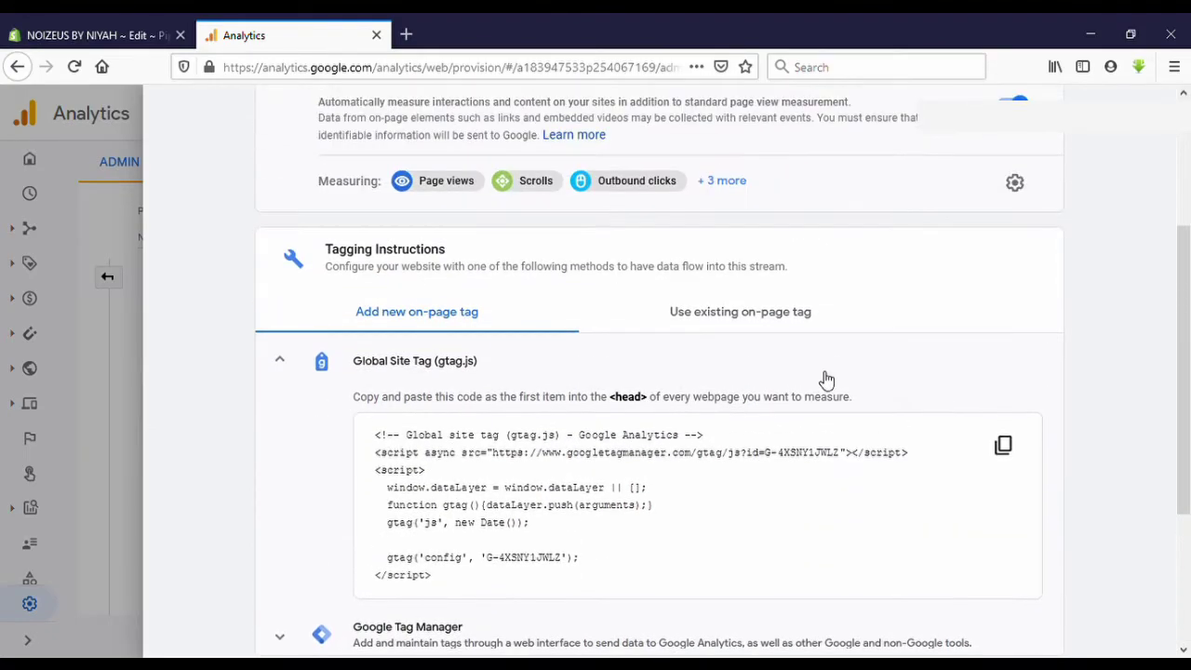
pyautogui.scroll(-3, 820, 378)
pyautogui.scroll(-2, 822, 378)
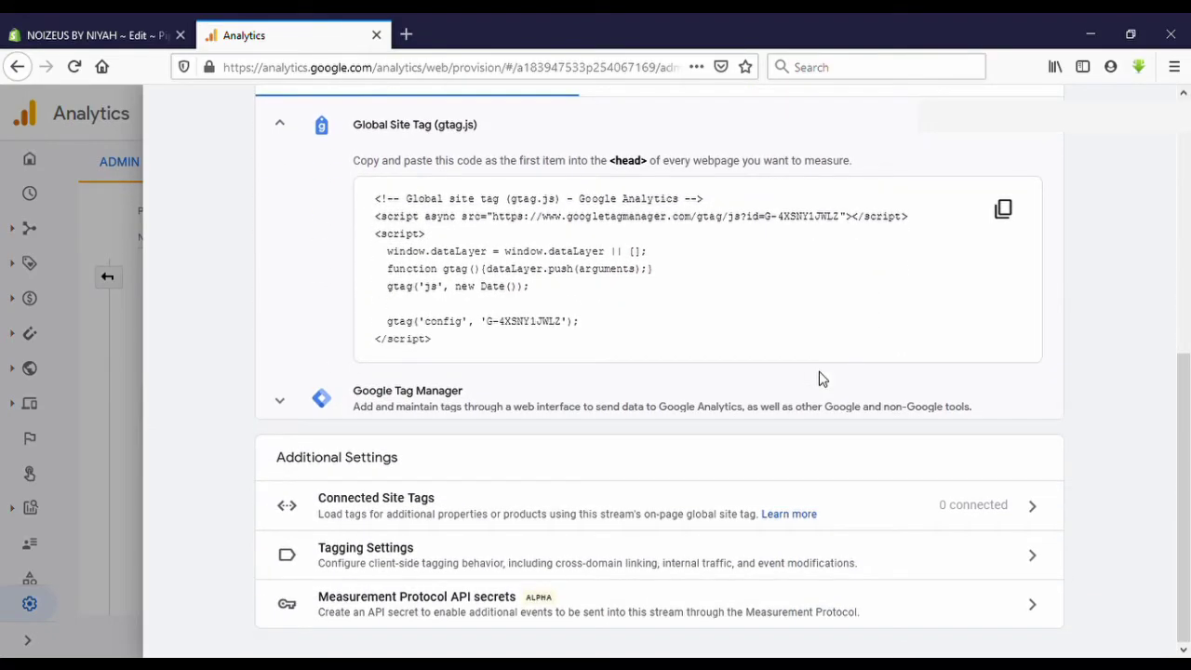
pyautogui.scroll(3, 822, 378)
pyautogui.scroll(5, 545, 372)
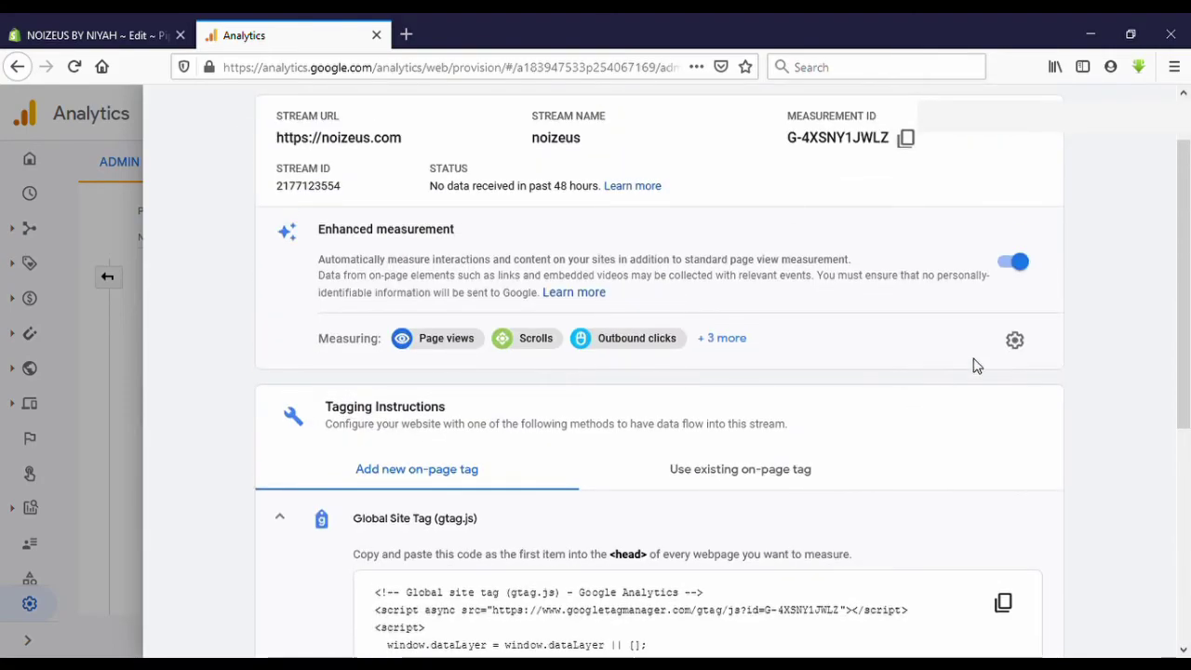
pyautogui.scroll(2, 982, 362)
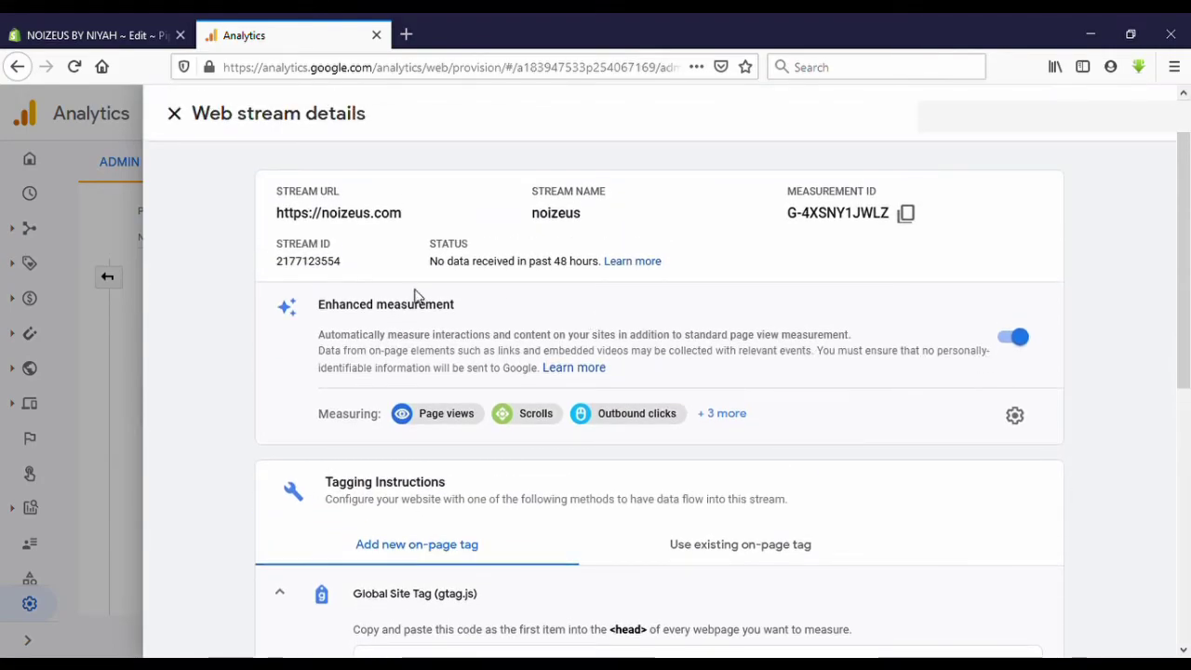
pyautogui.scroll(-5, 800, 481)
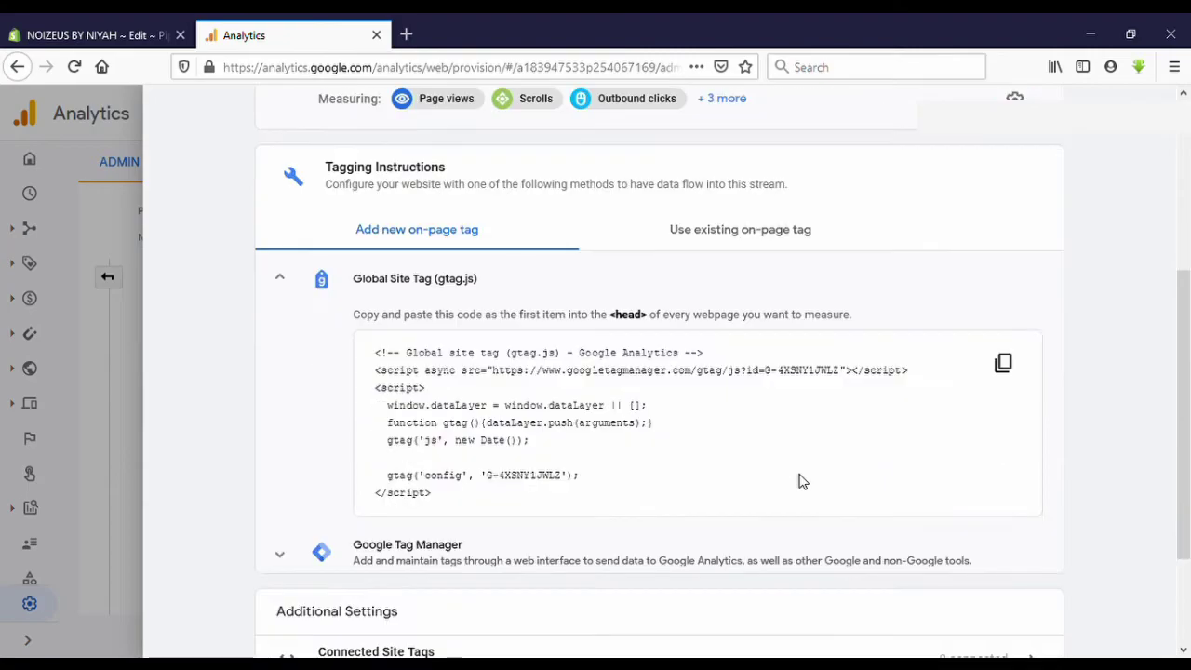
pyautogui.scroll(-3, 798, 482)
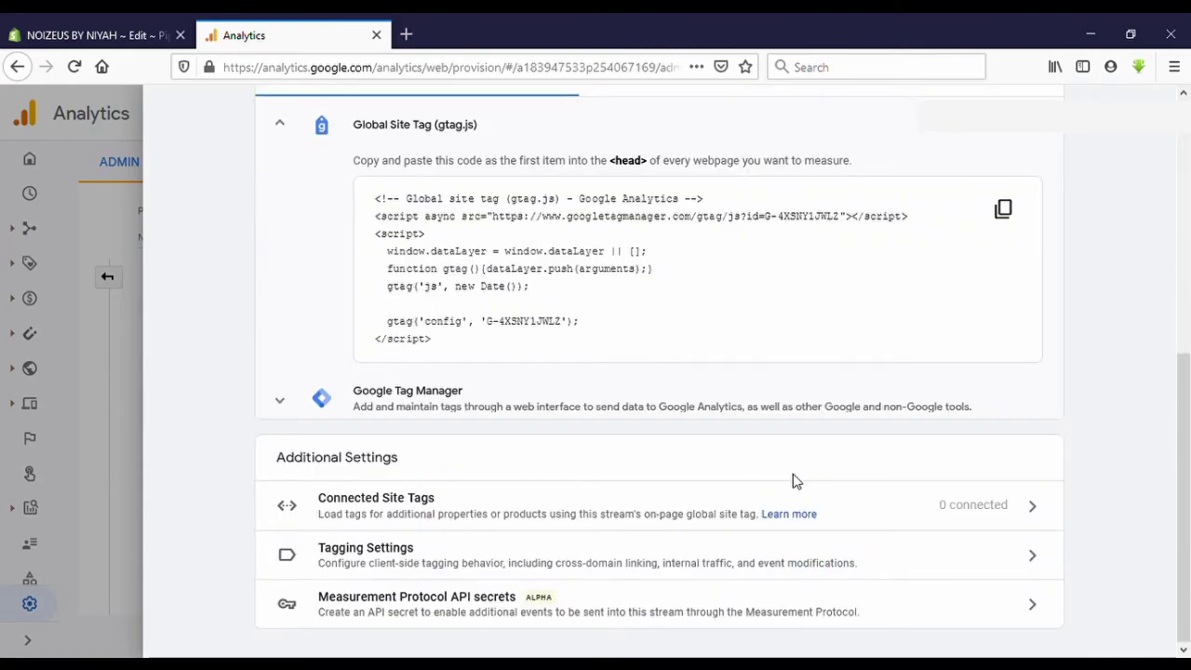
pyautogui.scroll(5, 796, 481)
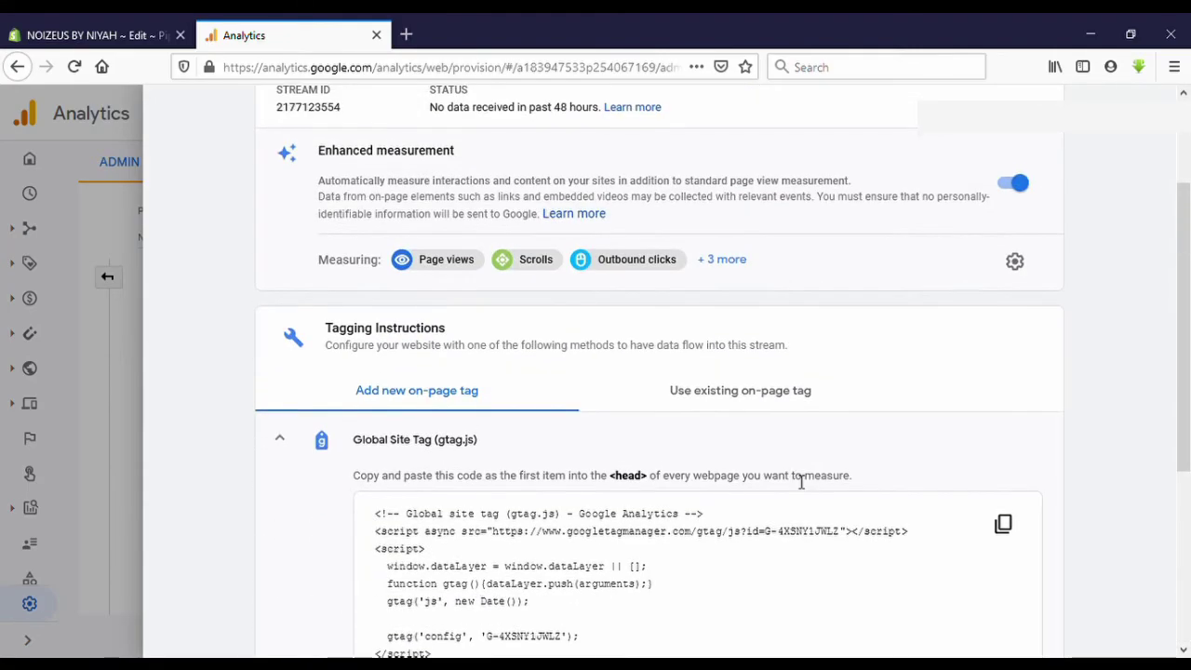
pyautogui.scroll(3, 186, 232)
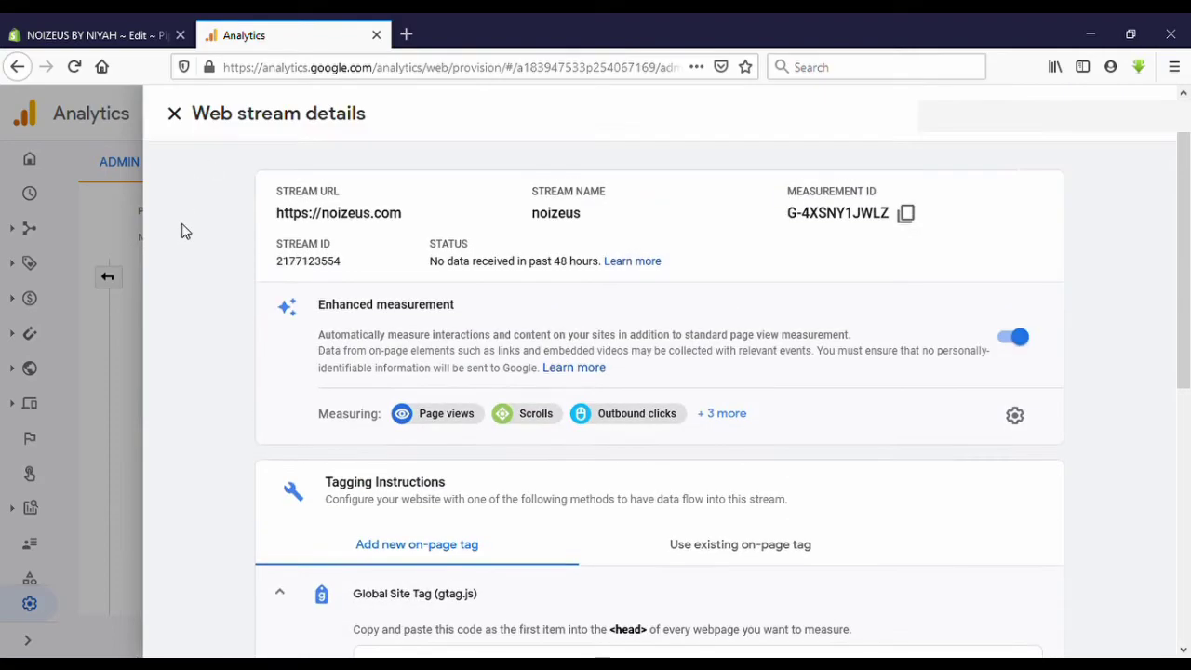
# Close the stream details and reopen noizeus from Data Streams to recheck its measurement ID.
pyautogui.click(175, 115)
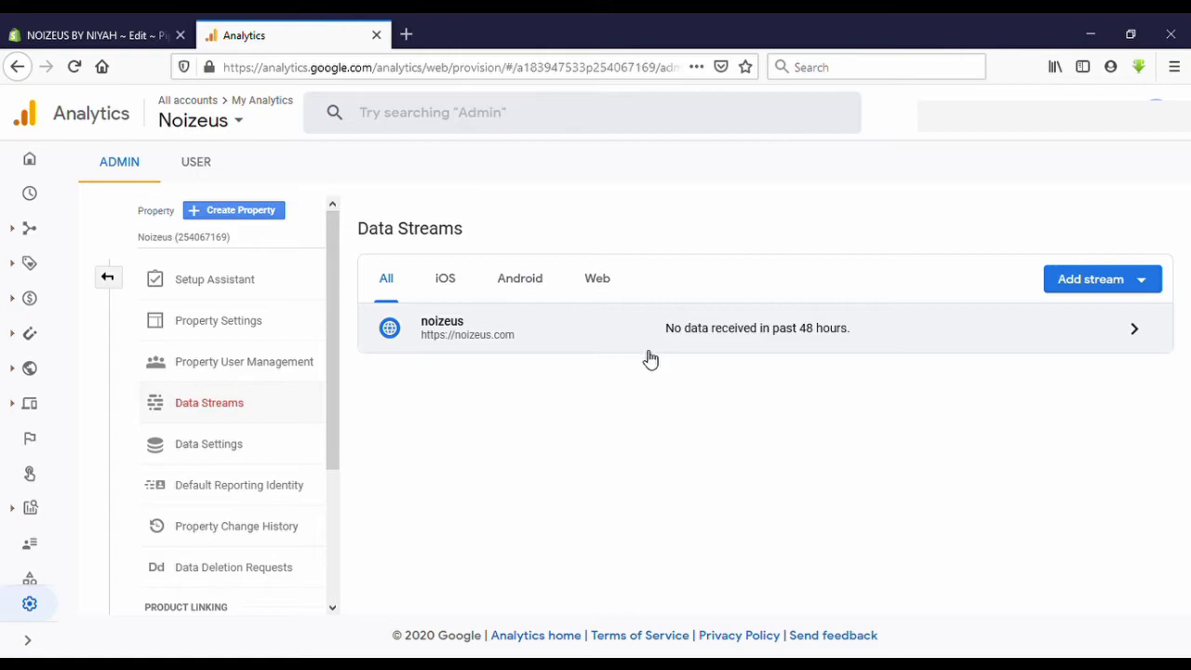
pyautogui.click(525, 333)
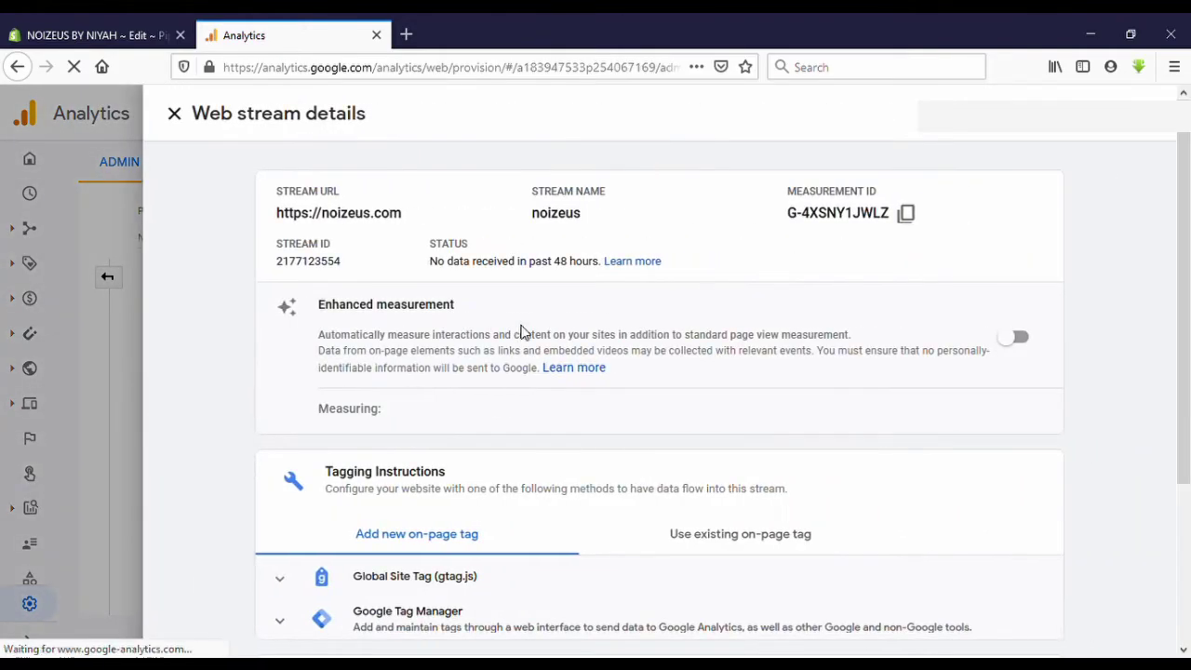
pyautogui.scroll(-3, 724, 463)
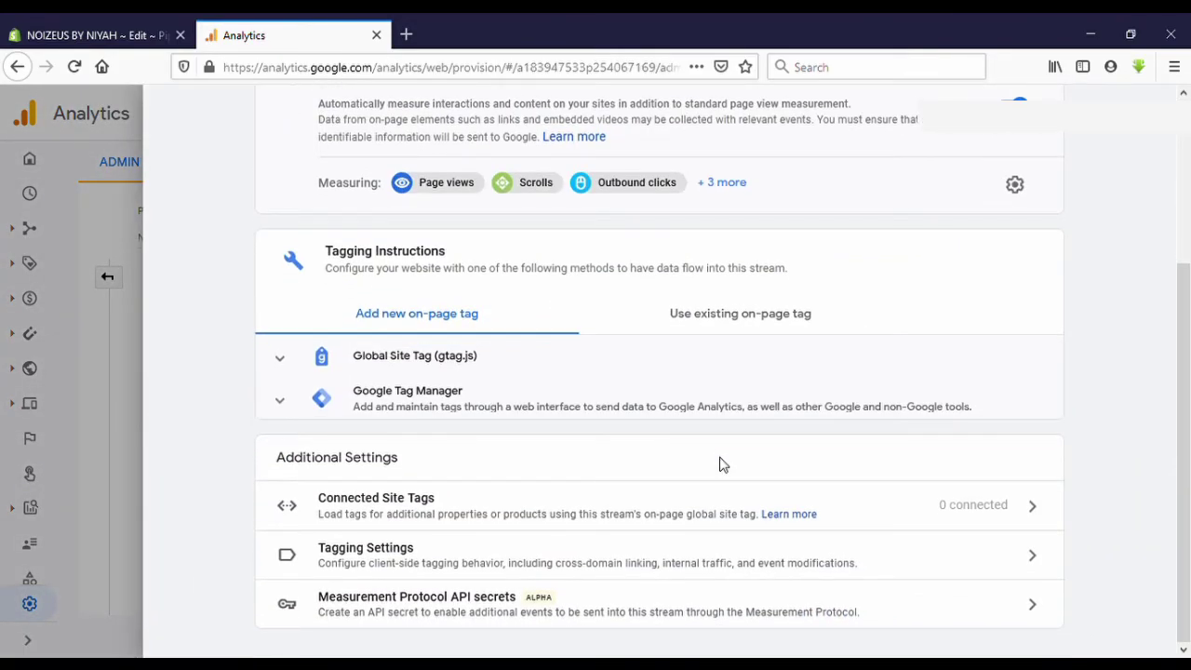
pyautogui.scroll(3, 750, 498)
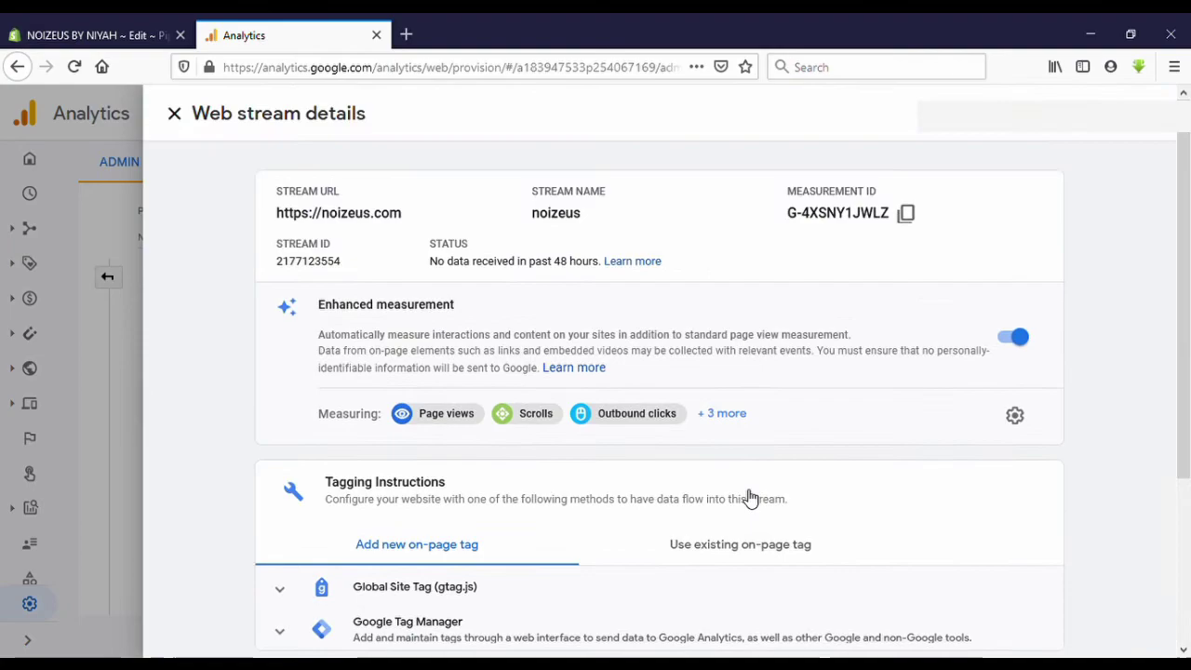
# Close the web stream panel and view the Noizeus Home report showing zero users.
pyautogui.click(174, 114)
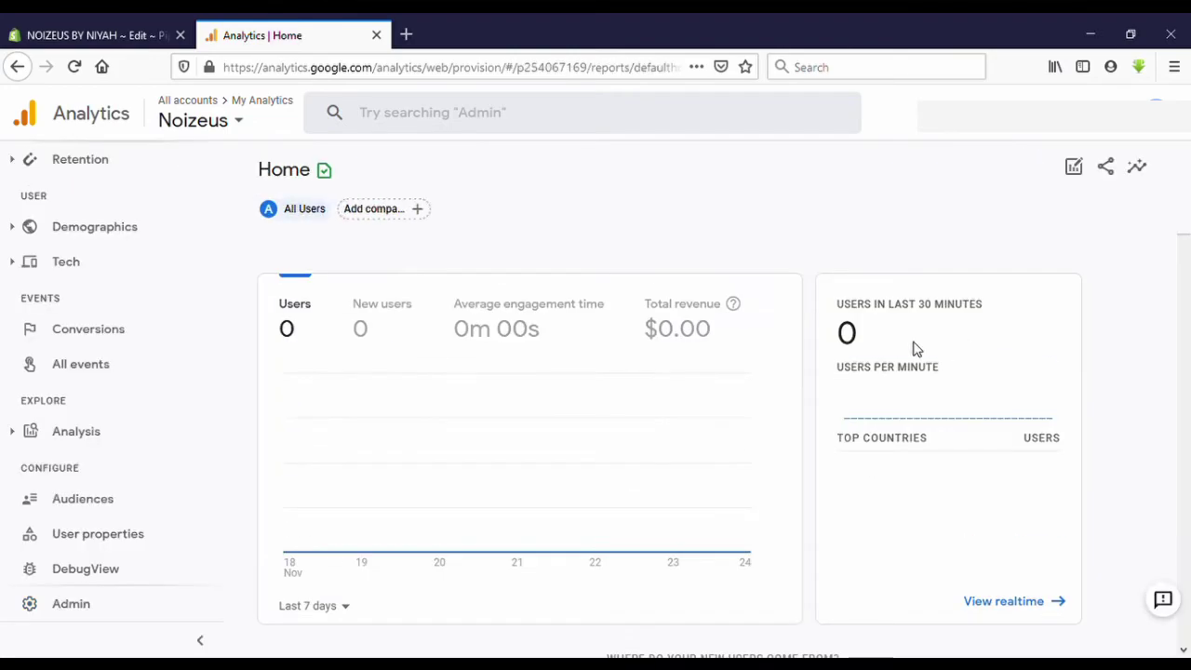
pyautogui.scroll(5, 85, 223)
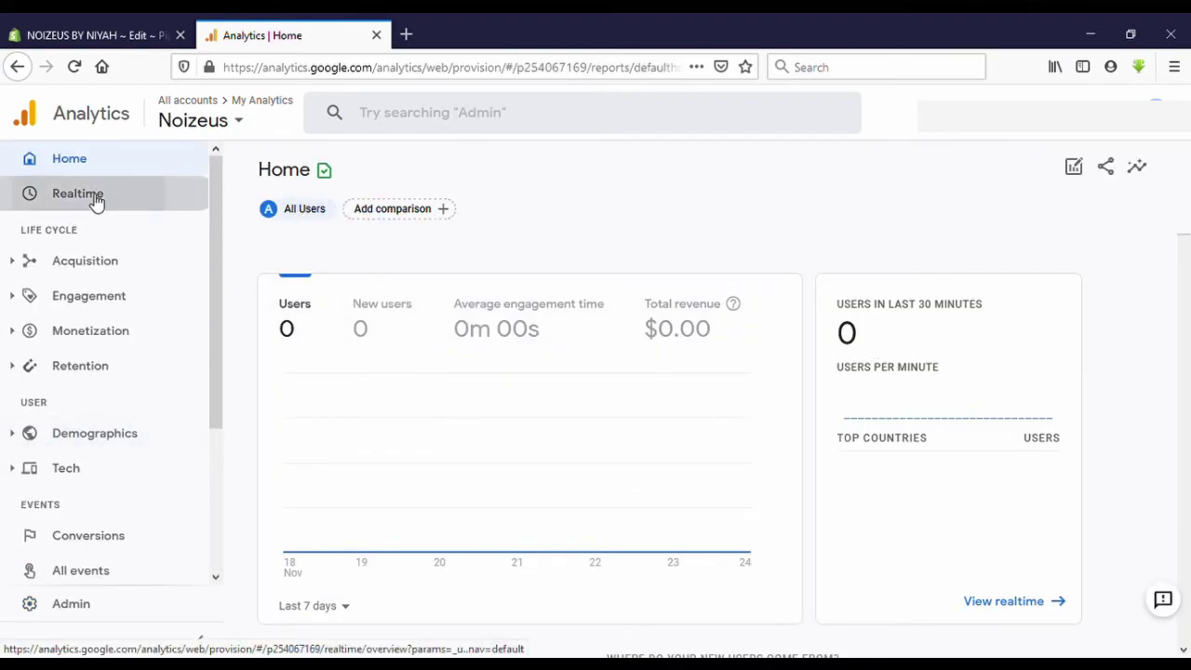
# Open the Realtime report and scroll through its overview cards.
pyautogui.click(93, 196)
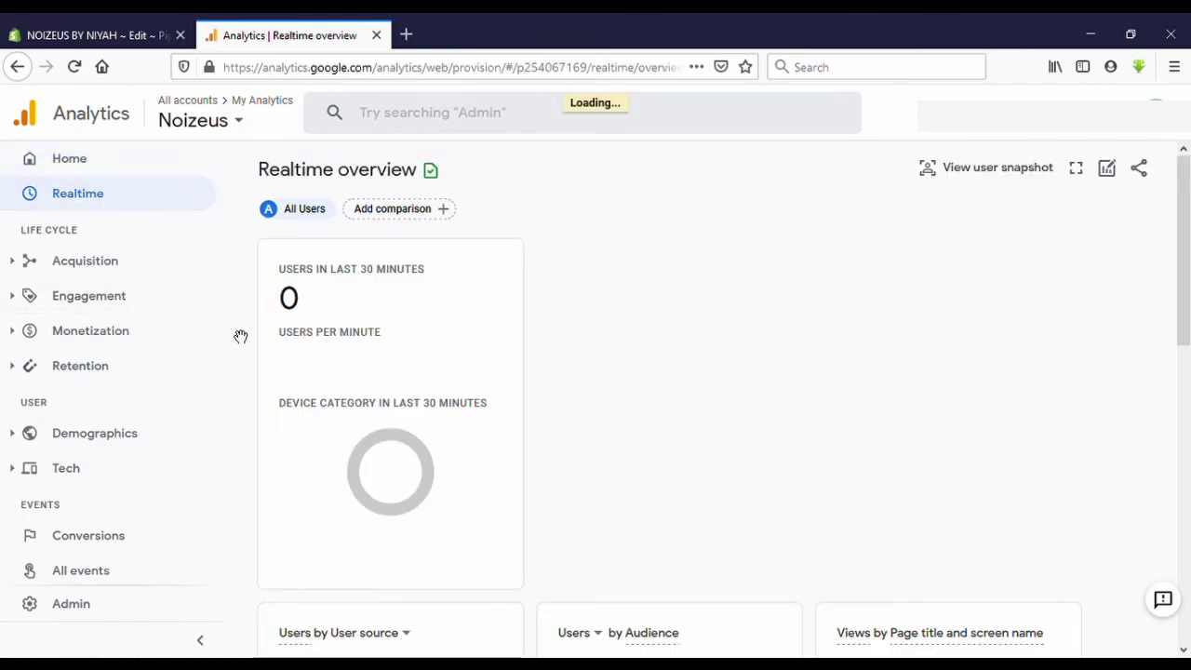
pyautogui.scroll(-2, 739, 391)
pyautogui.scroll(-3, 738, 391)
pyautogui.scroll(-3, 734, 391)
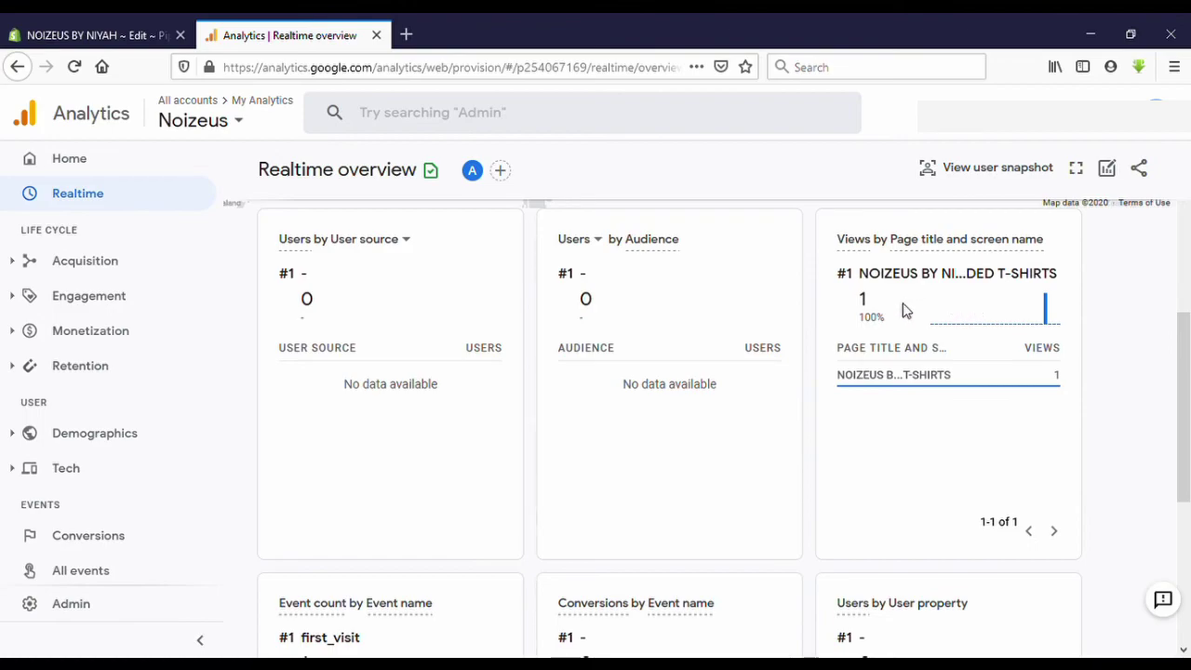
pyautogui.scroll(-2, 904, 311)
pyautogui.scroll(2, 889, 307)
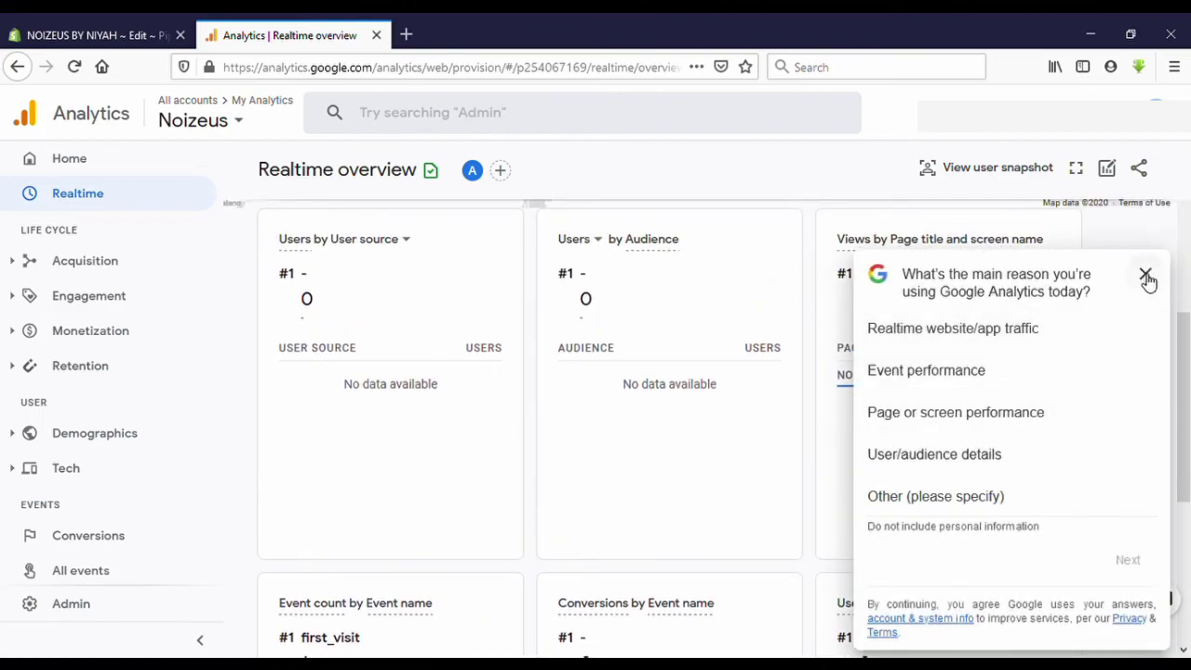
# Dismiss the survey popup and confirm one mobile user with page_view, first_visit and session_start events.
pyautogui.click(1145, 275)
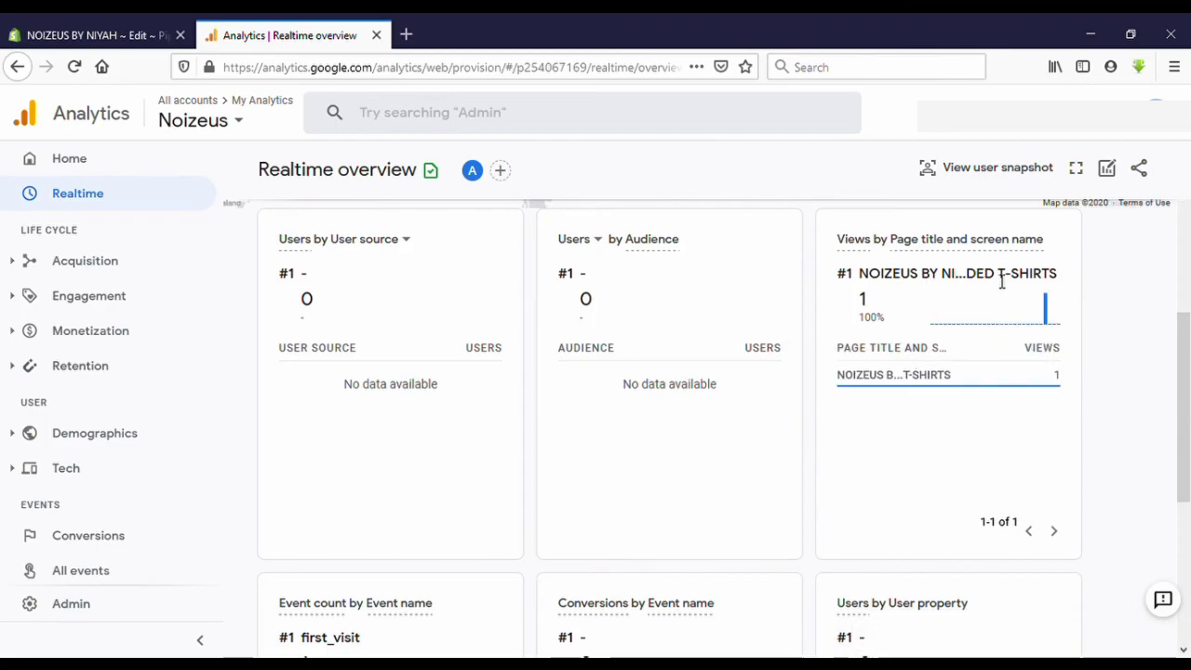
pyautogui.scroll(-1, 879, 407)
pyautogui.scroll(-1, 642, 486)
pyautogui.scroll(-1, 434, 543)
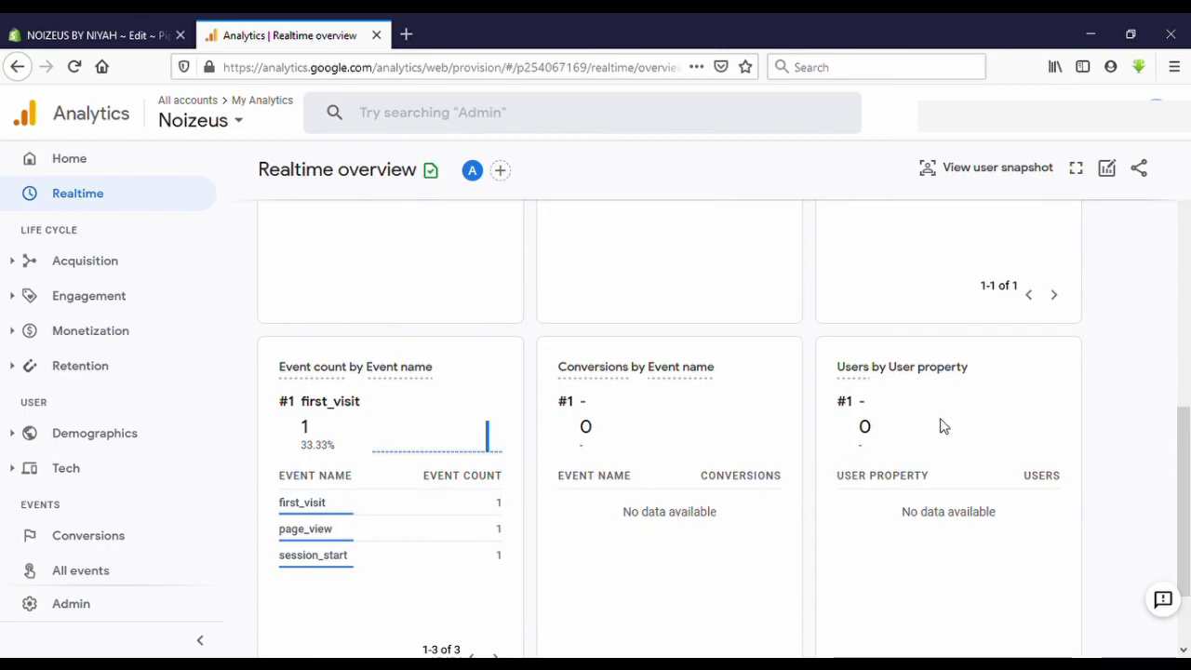
pyautogui.scroll(2, 940, 425)
pyautogui.scroll(1, 1010, 418)
pyautogui.scroll(3, 1015, 415)
pyautogui.scroll(2, 1026, 410)
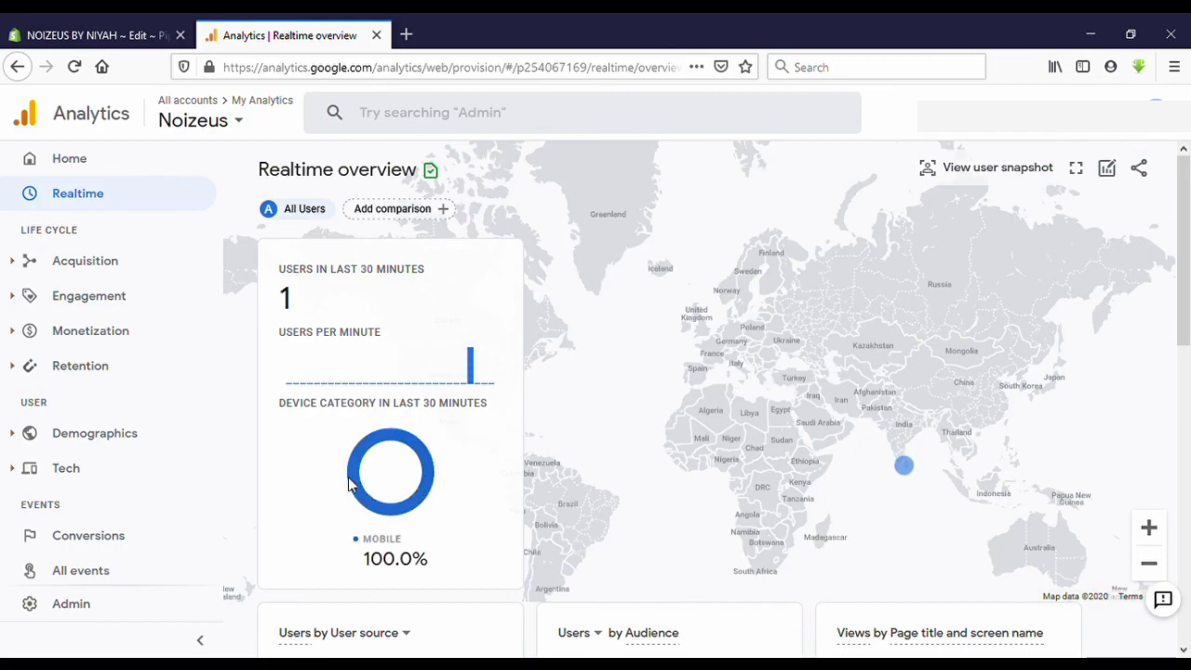
pyautogui.scroll(-2, 348, 388)
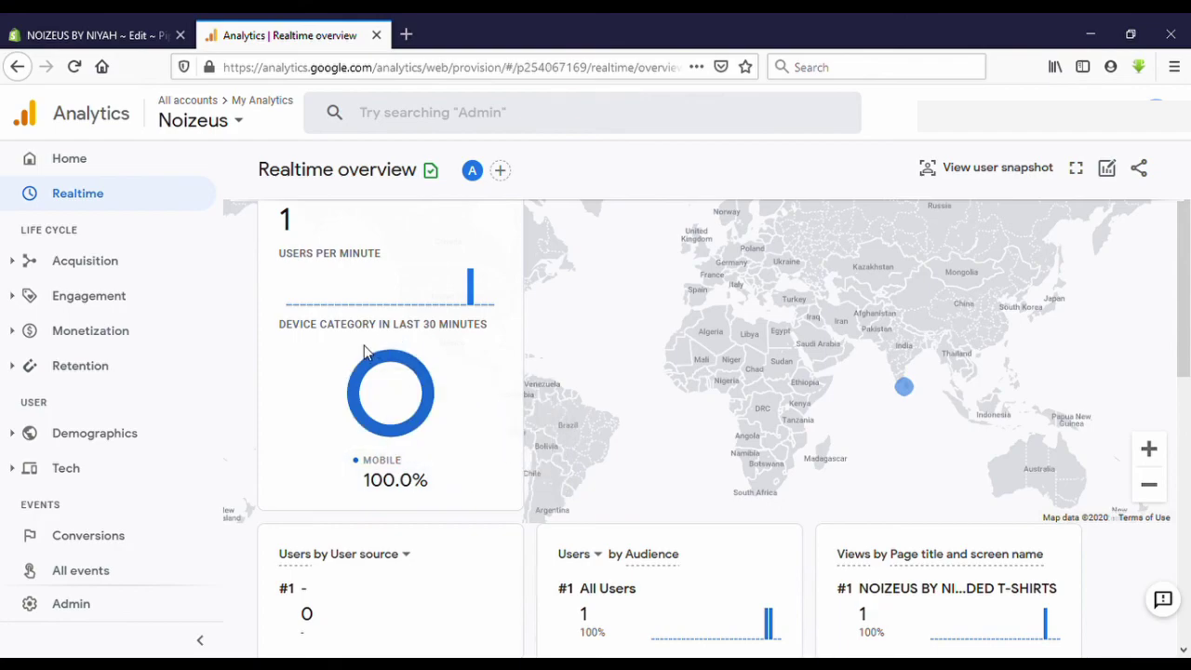